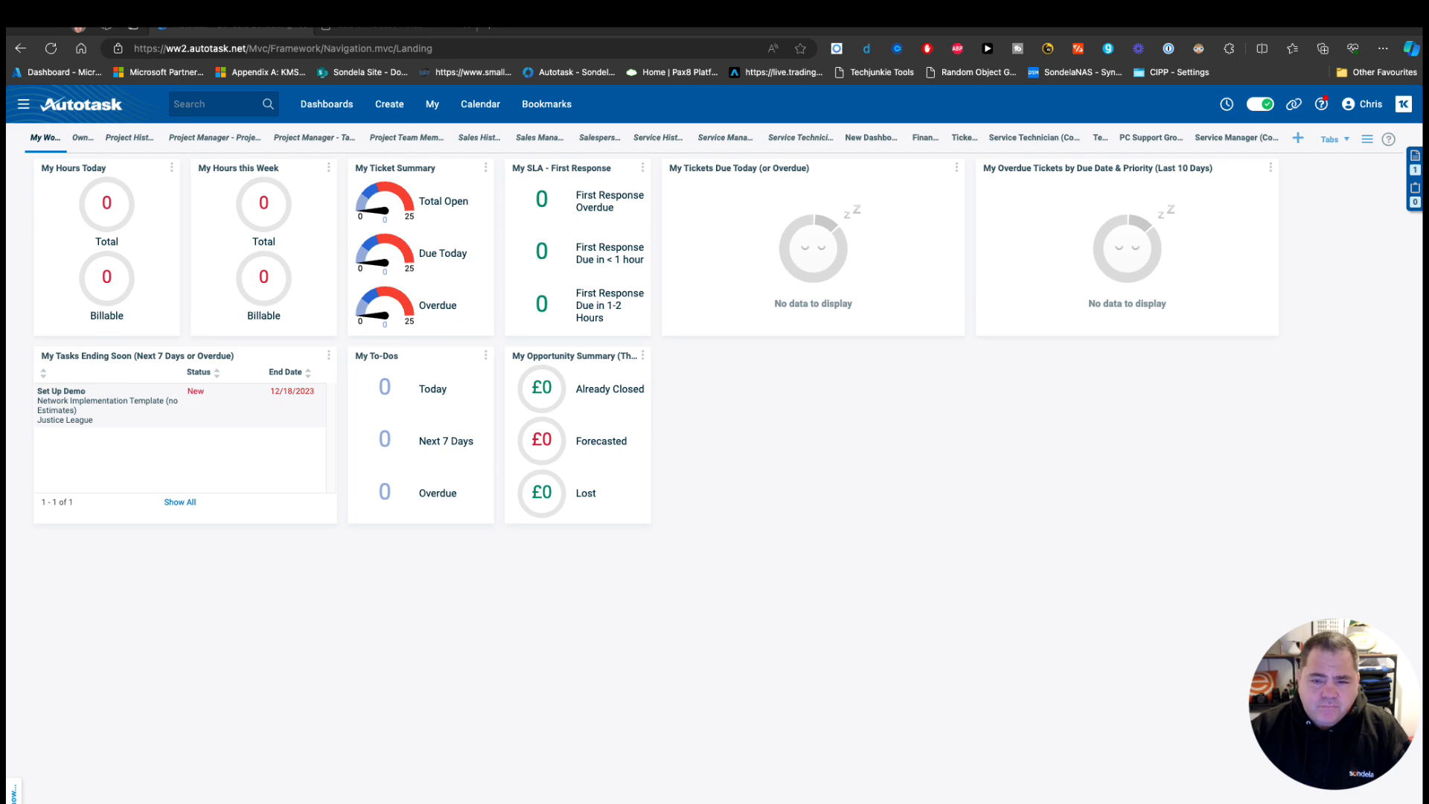
Open the Autotask help site's new-in-this-release information and view the 2024.1 release notes
{"action": "left_click", "coordinate": [387, 29]}
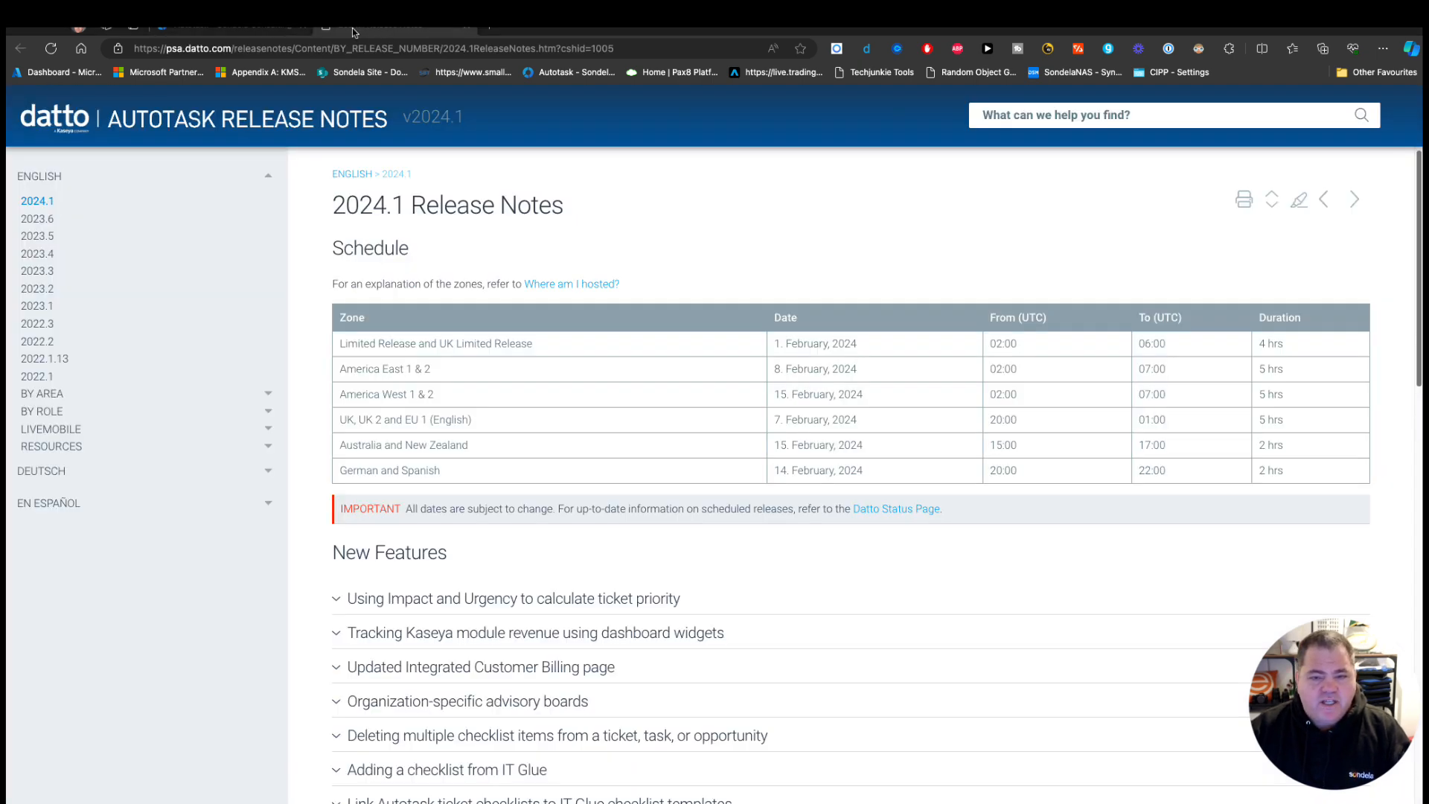
{"action": "left_click", "coordinate": [241, 31]}
{"action": "left_click", "coordinate": [1326, 108]}
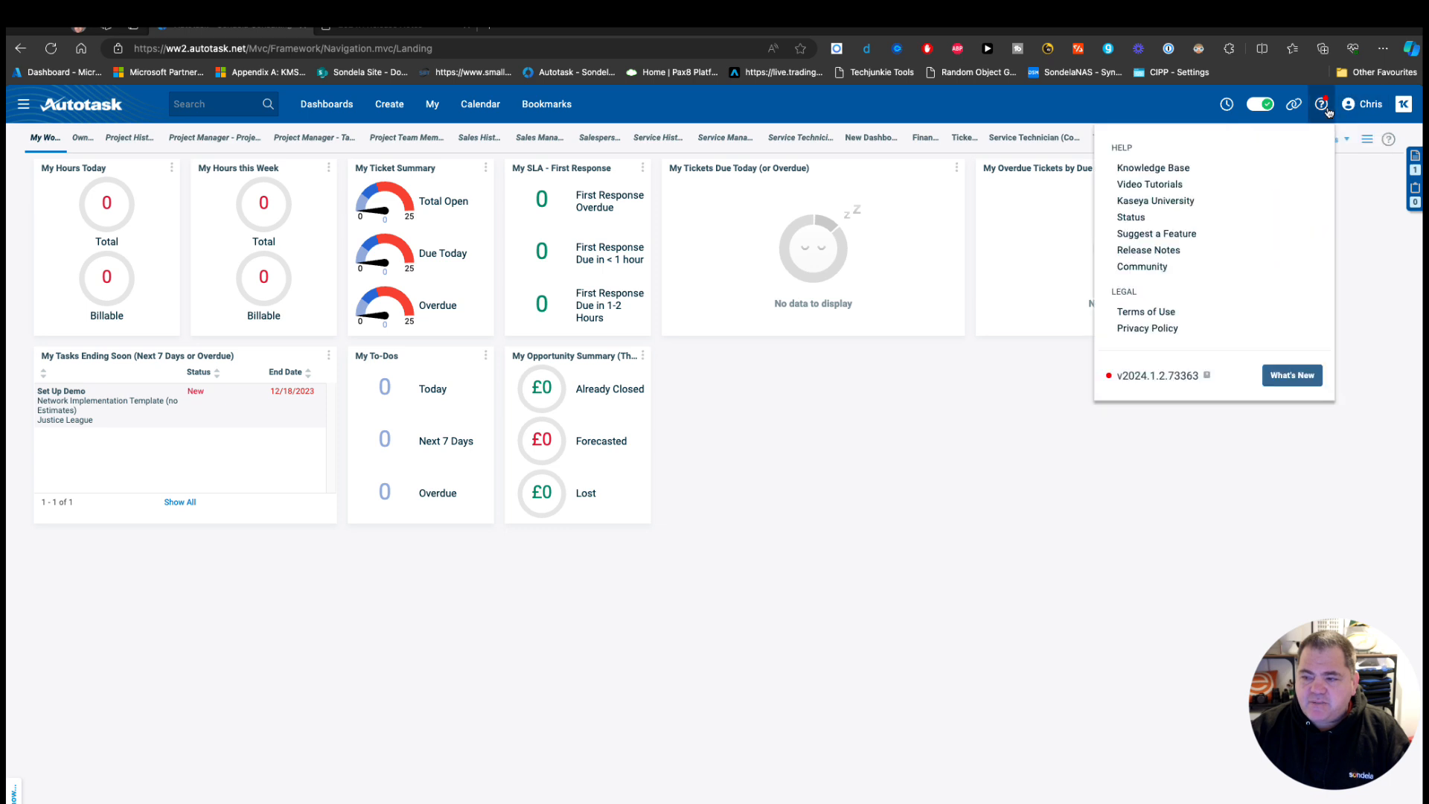
{"action": "left_click", "coordinate": [1322, 105]}
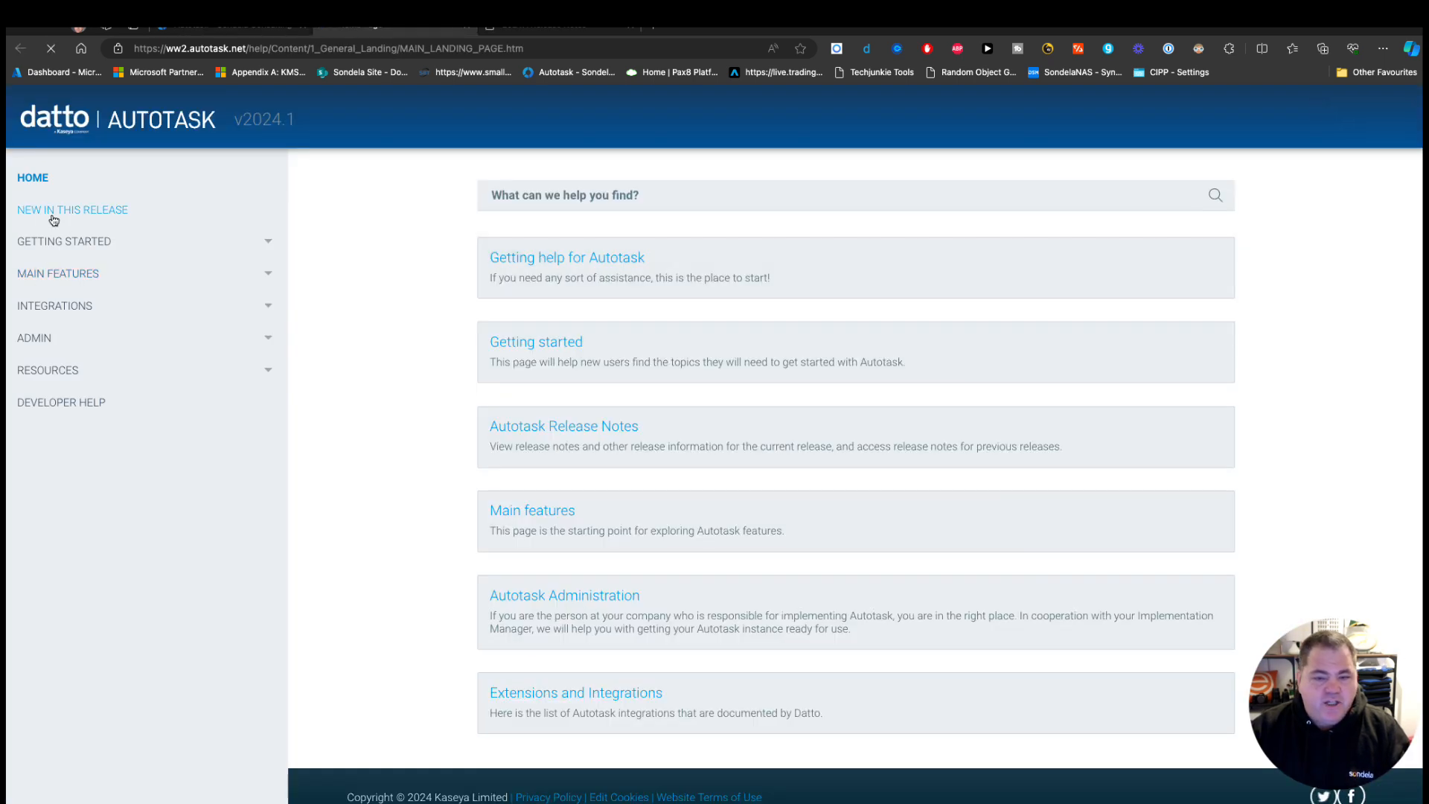
{"action": "left_click", "coordinate": [53, 217]}
{"action": "left_click", "coordinate": [613, 269]}
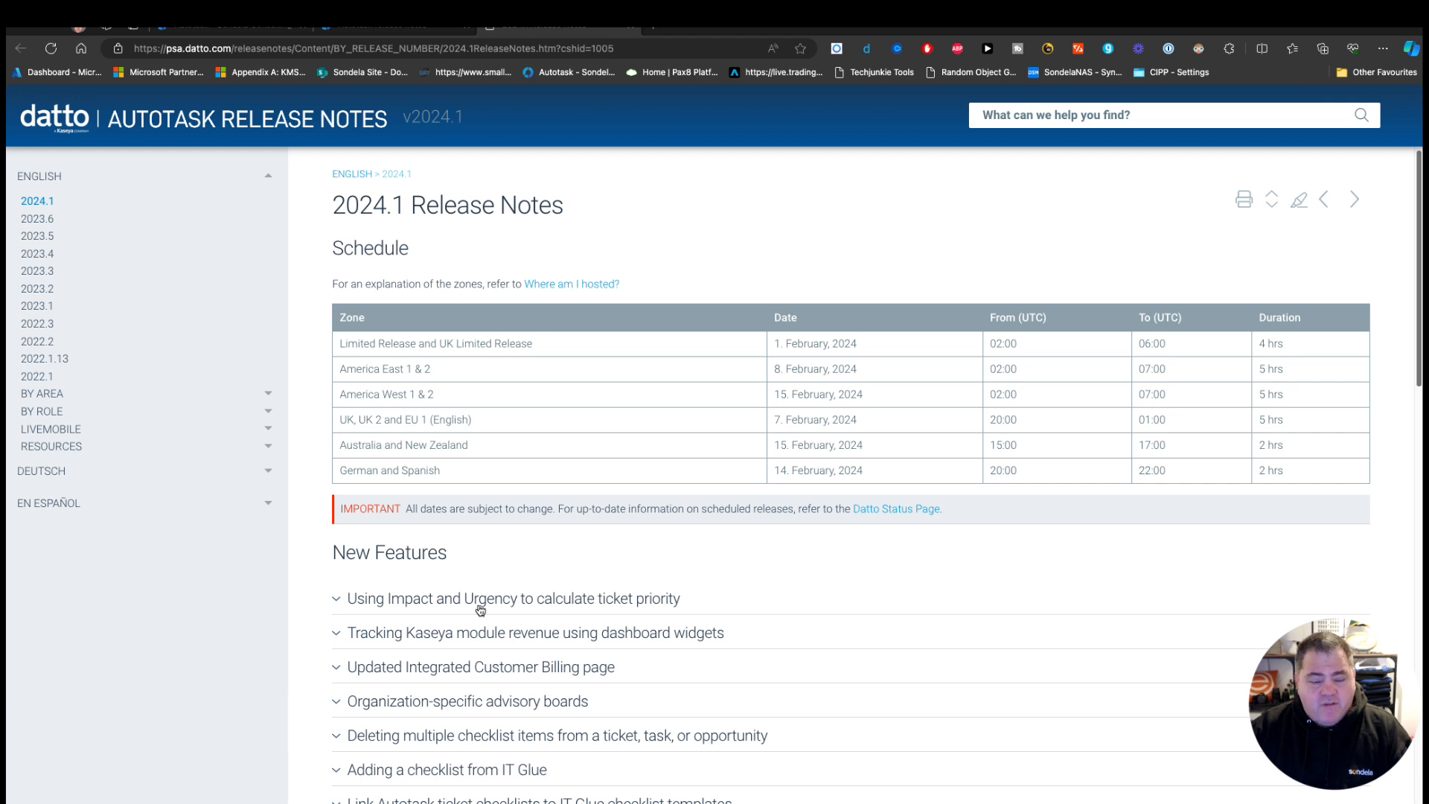
Return to Autotask, open the Service Desk Impact & Urgency Mapping settings, and view the priority choices for Single Contact with Low urgency
{"action": "left_click", "coordinate": [215, 30]}
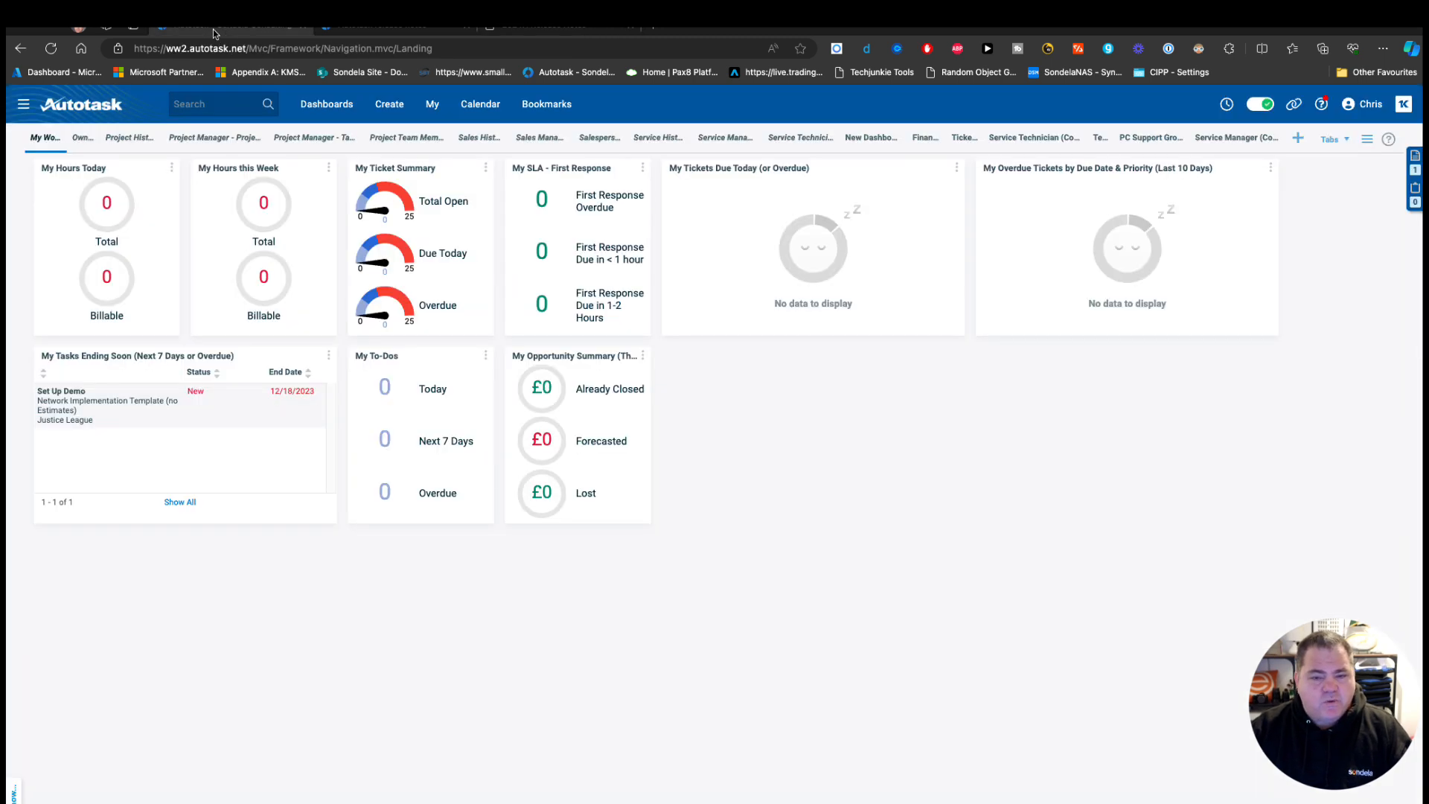
{"action": "left_click", "coordinate": [23, 105]}
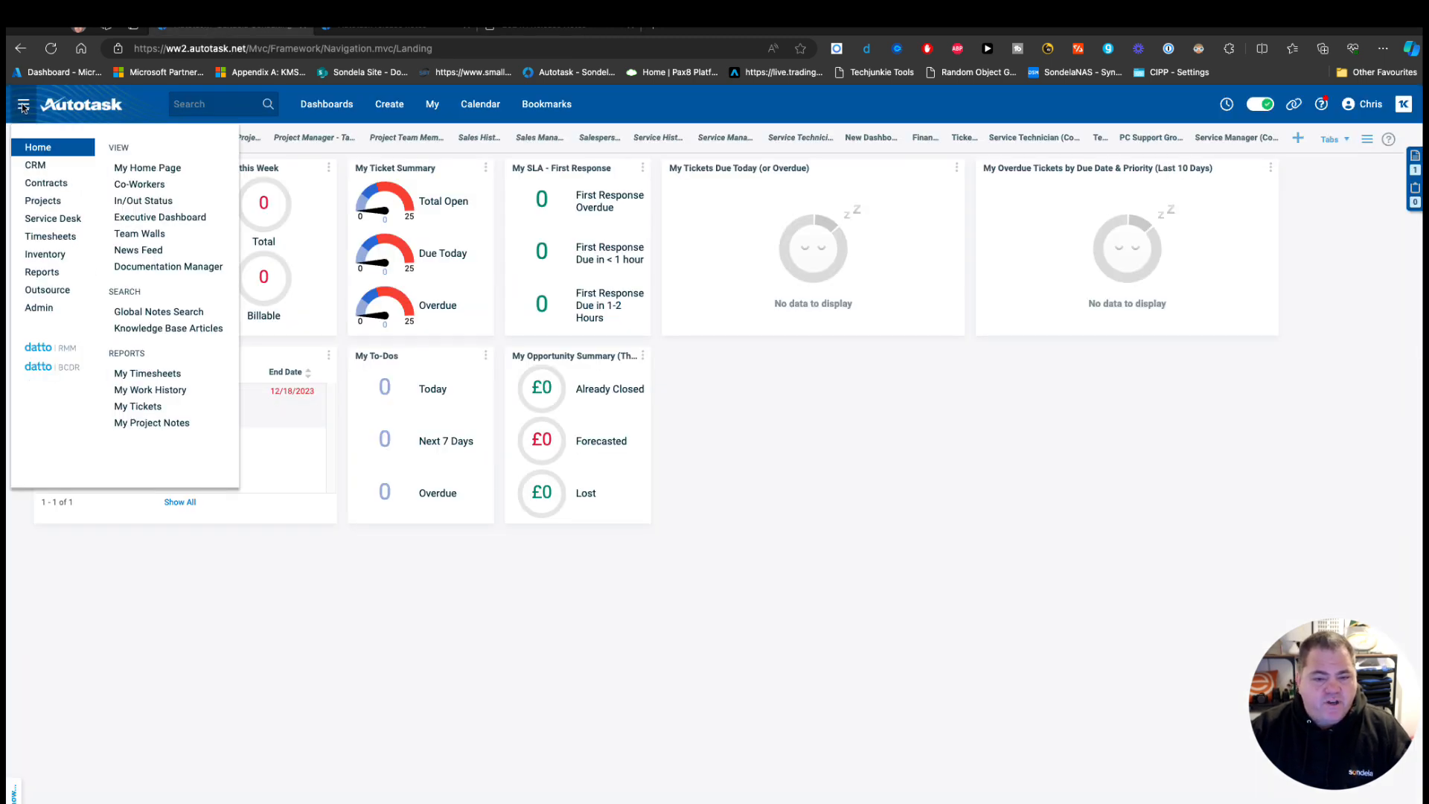
{"action": "mouse_move", "coordinate": [55, 316]}
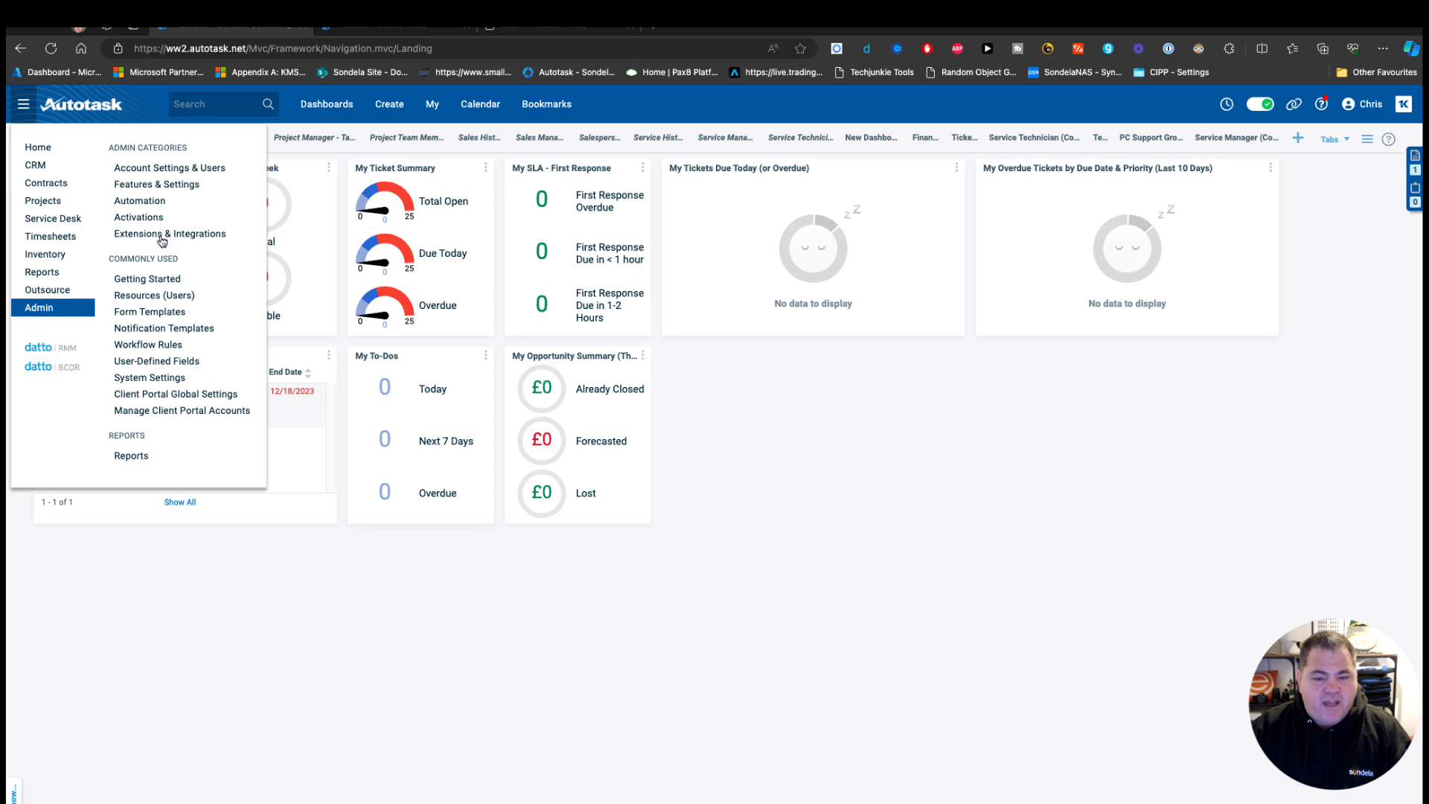
{"action": "left_click", "coordinate": [161, 186]}
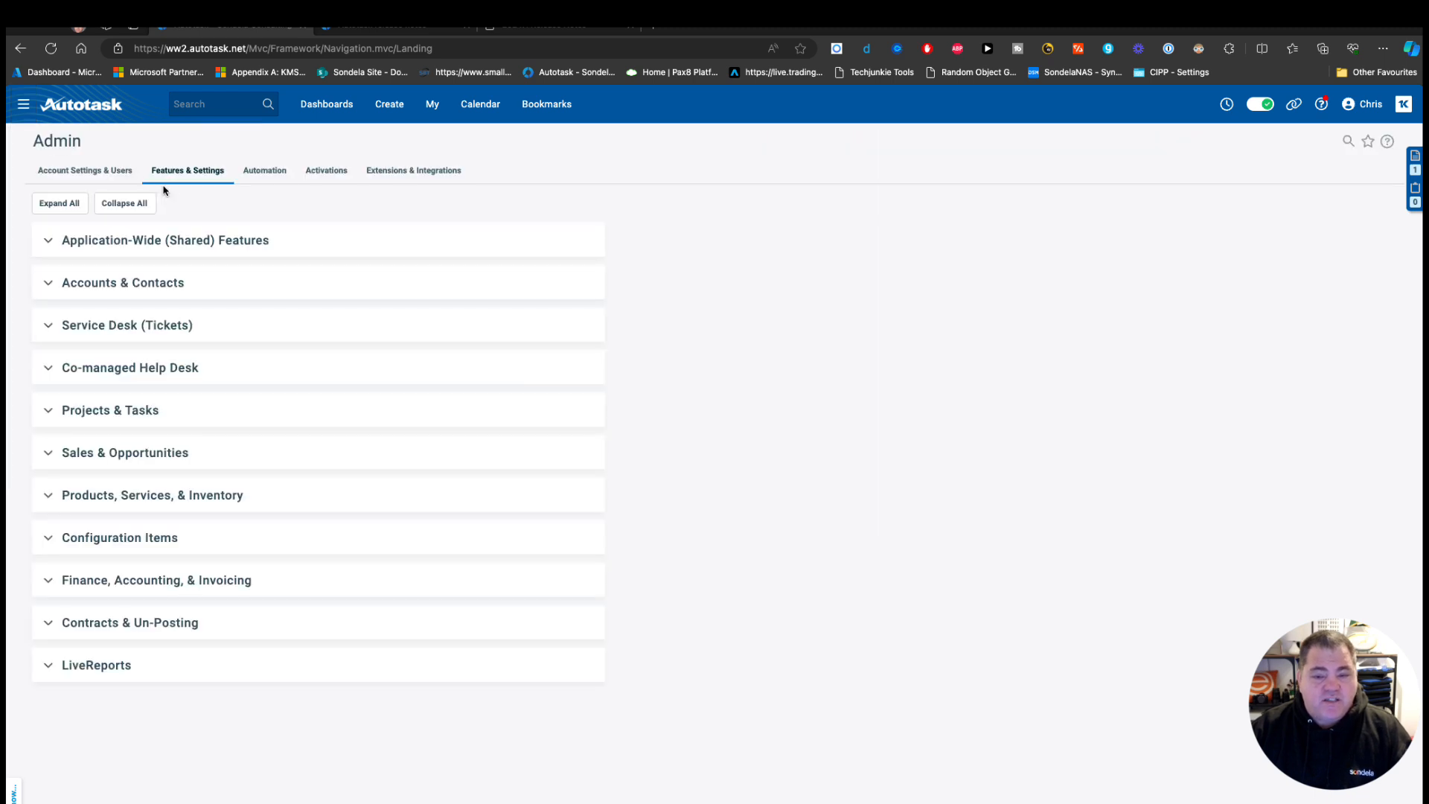
{"action": "left_click", "coordinate": [103, 334]}
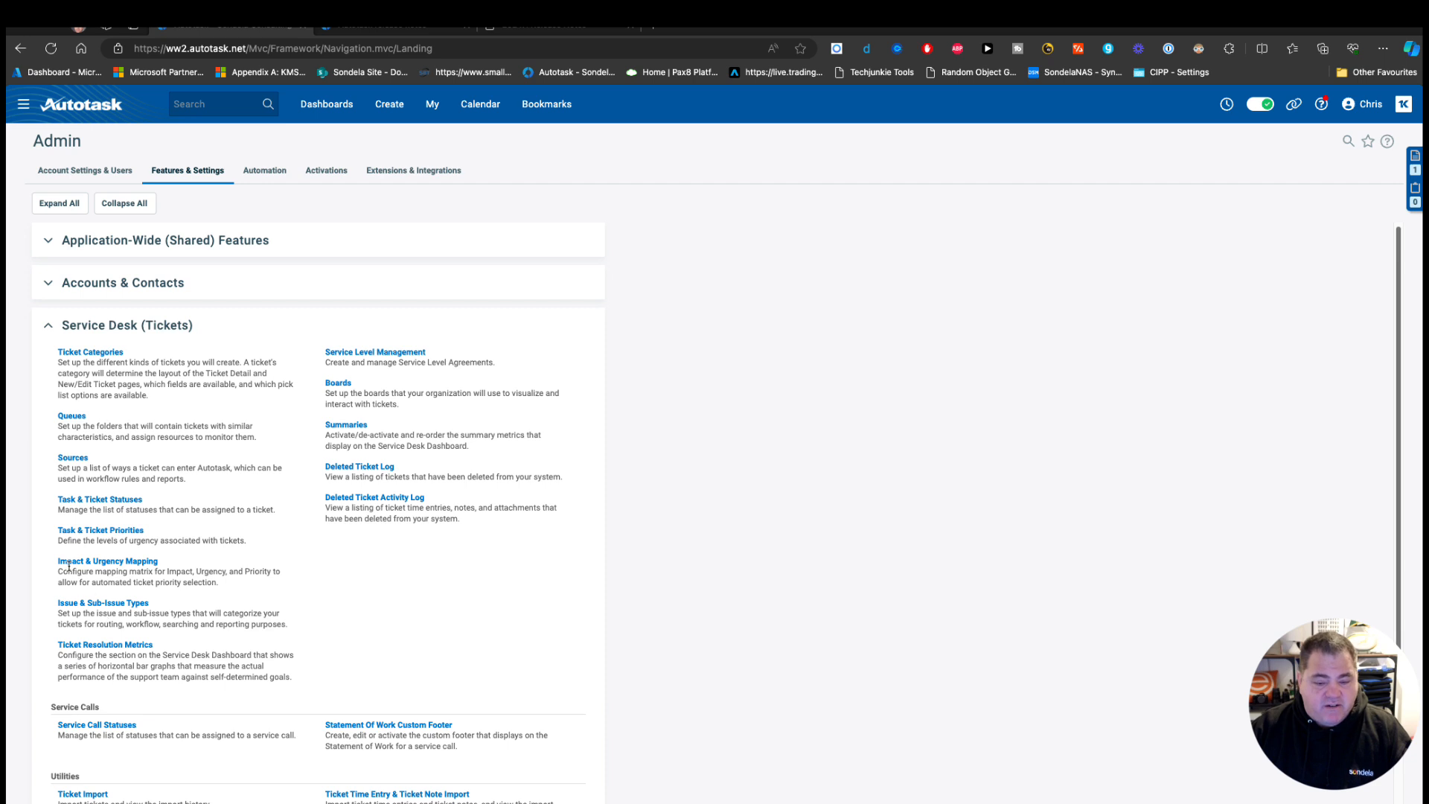
{"action": "left_click", "coordinate": [111, 567]}
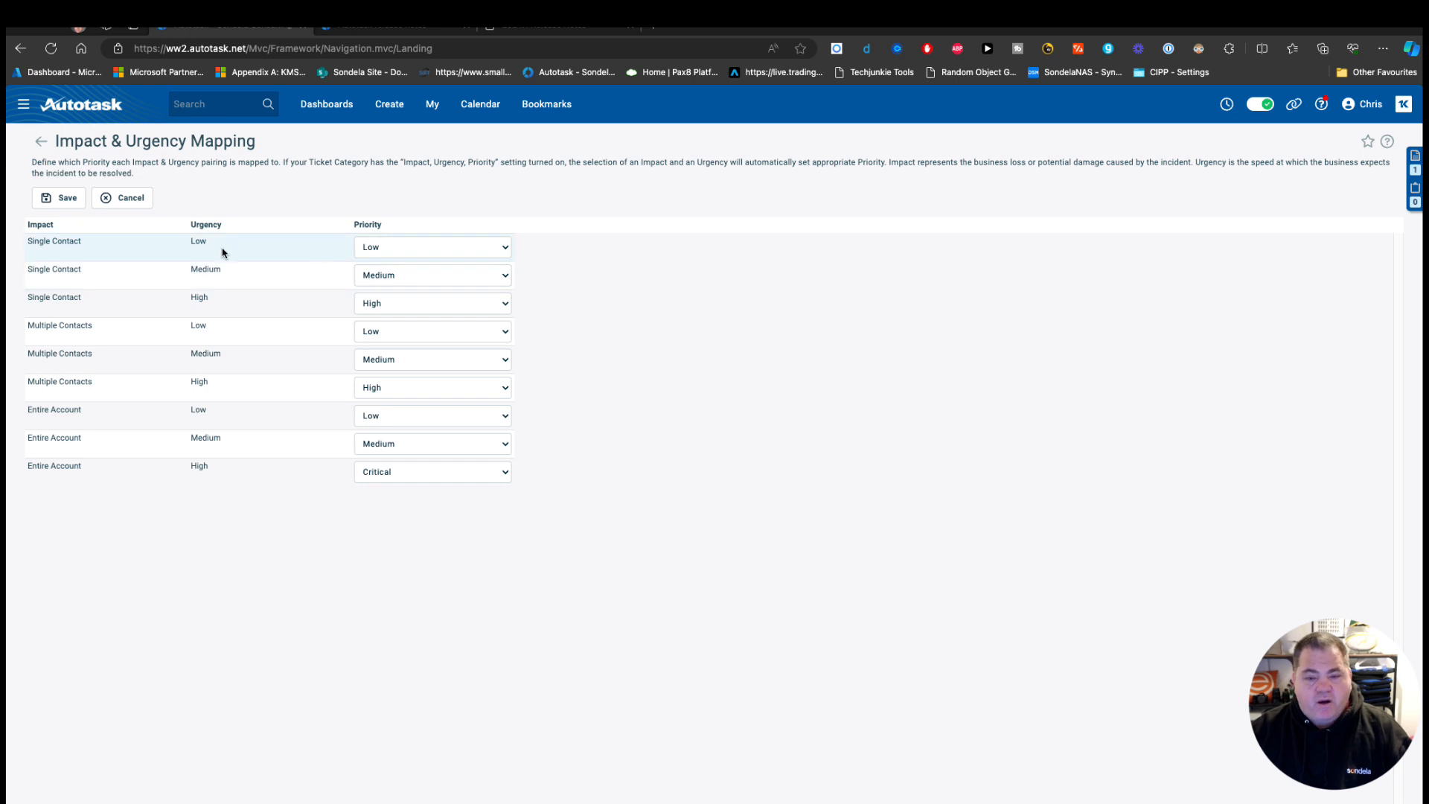
{"action": "left_click", "coordinate": [396, 247]}
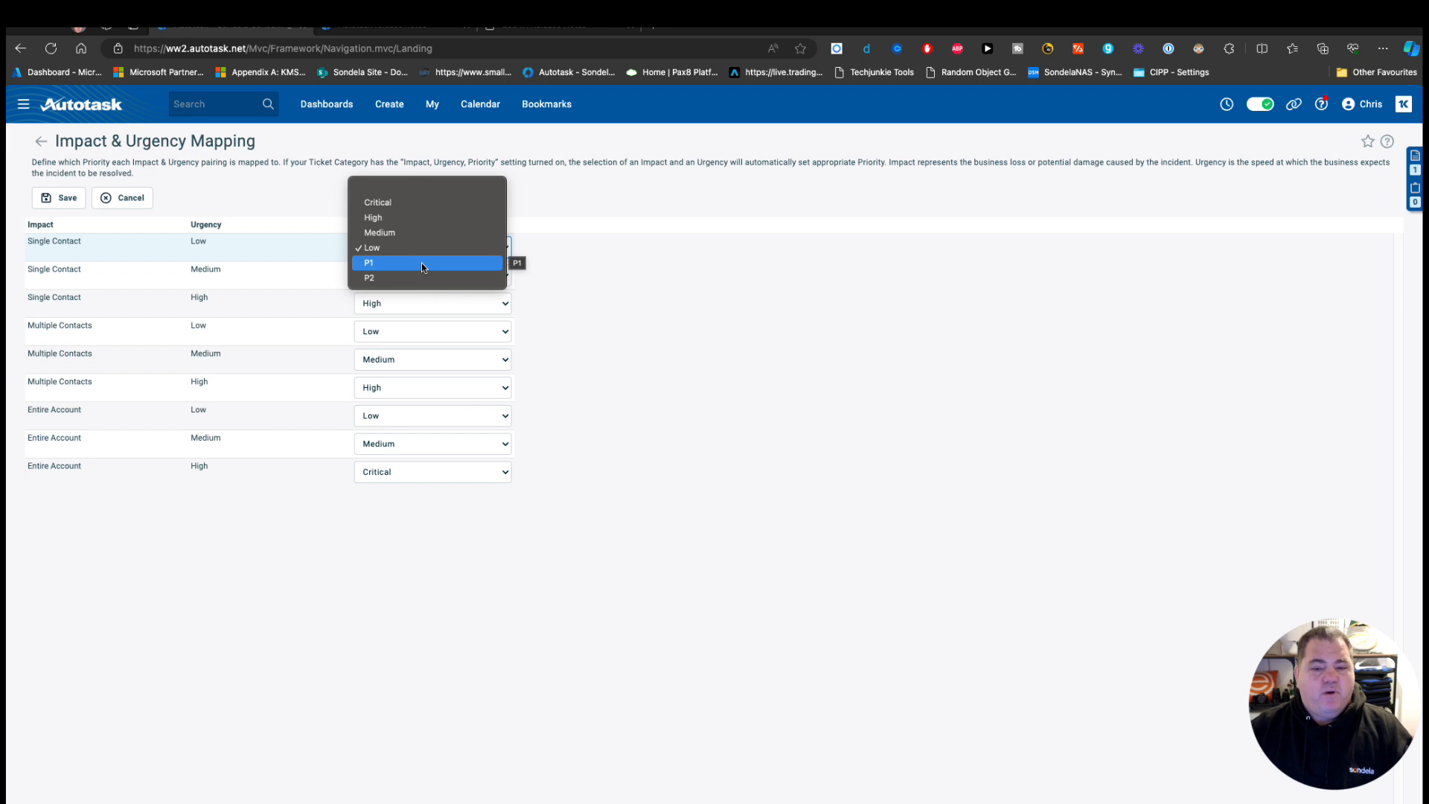
{"action": "left_click", "coordinate": [588, 271]}
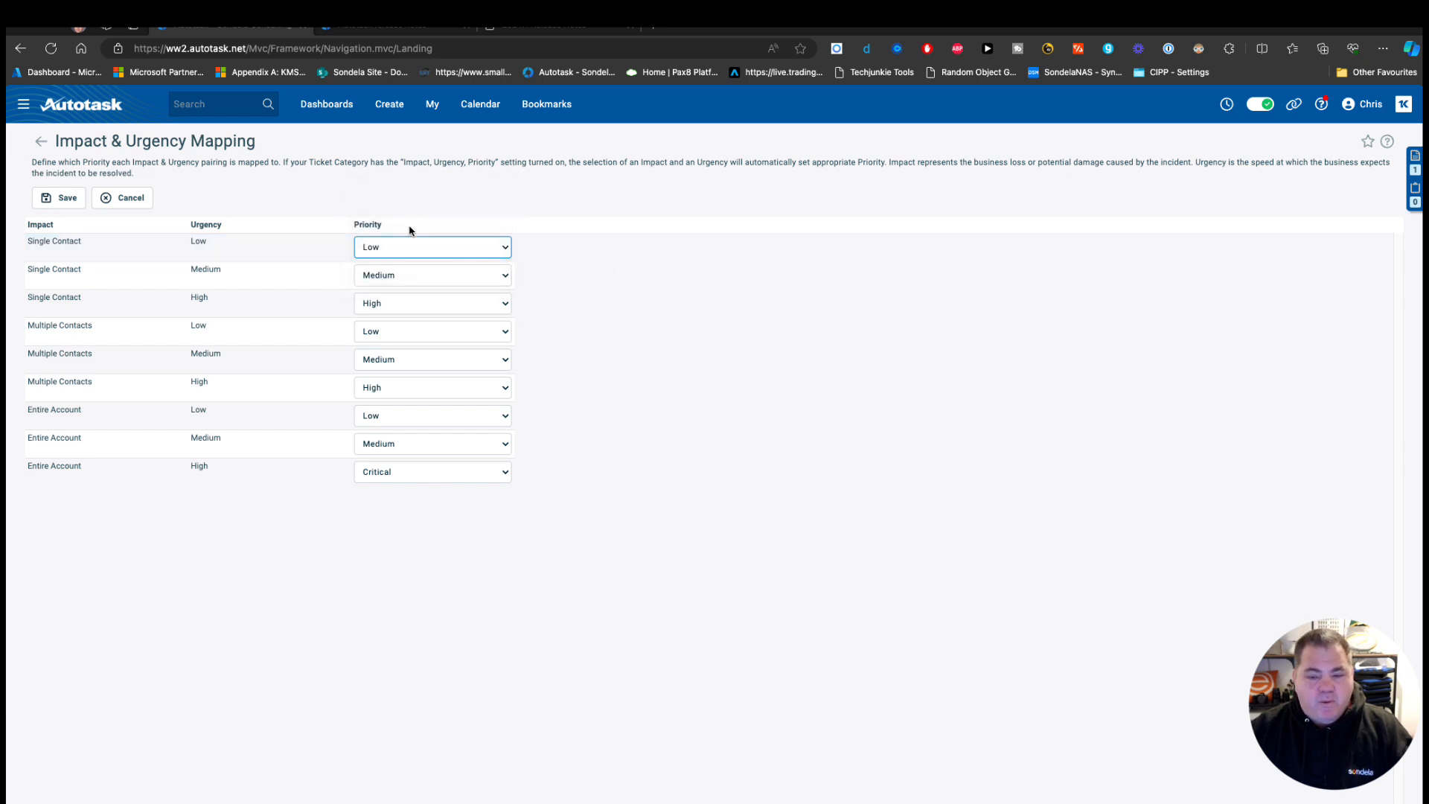
Add a priority named P3 to Task & Ticket Priorities with a brown colour and a different icon, and save it
{"action": "left_click", "coordinate": [44, 146]}
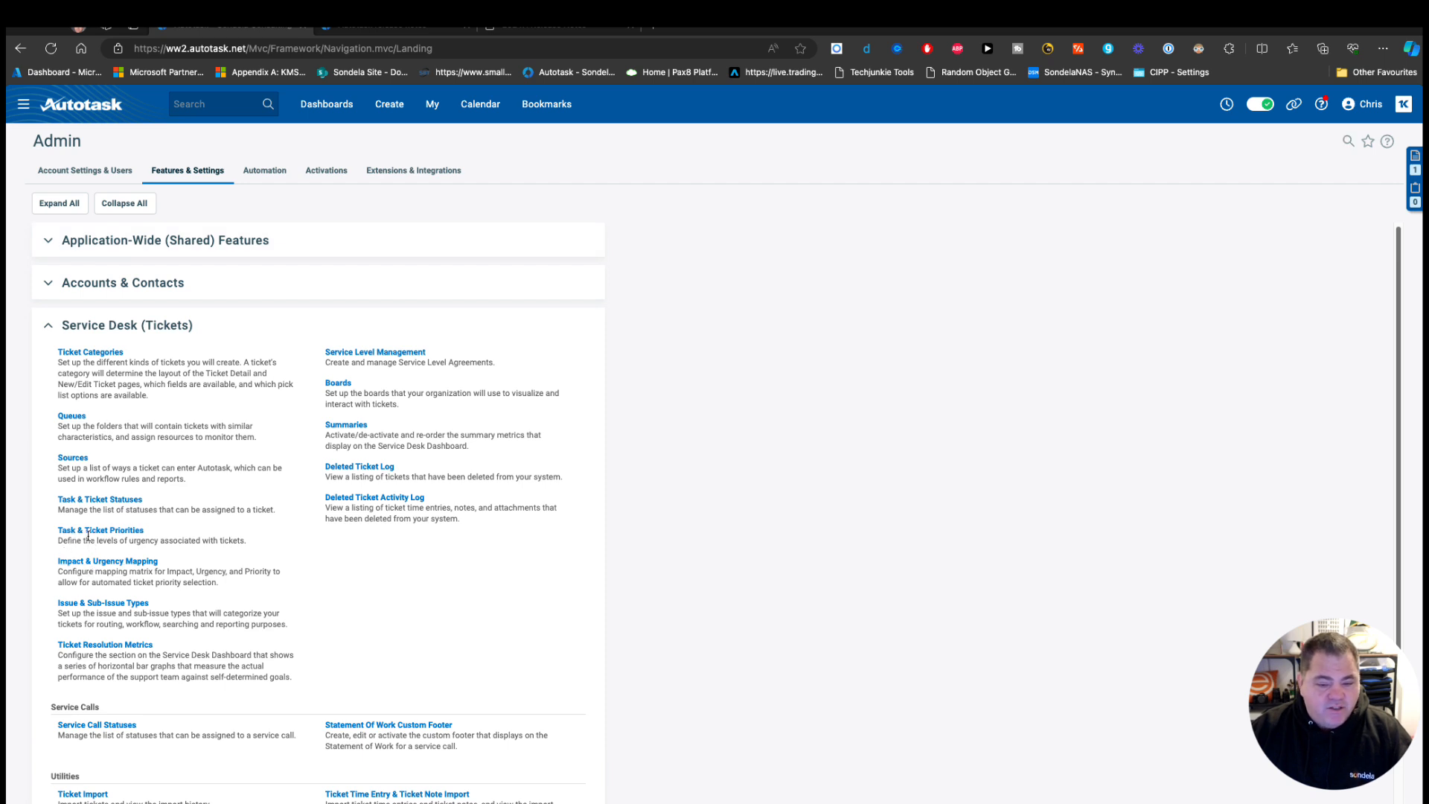
{"action": "left_click", "coordinate": [115, 533]}
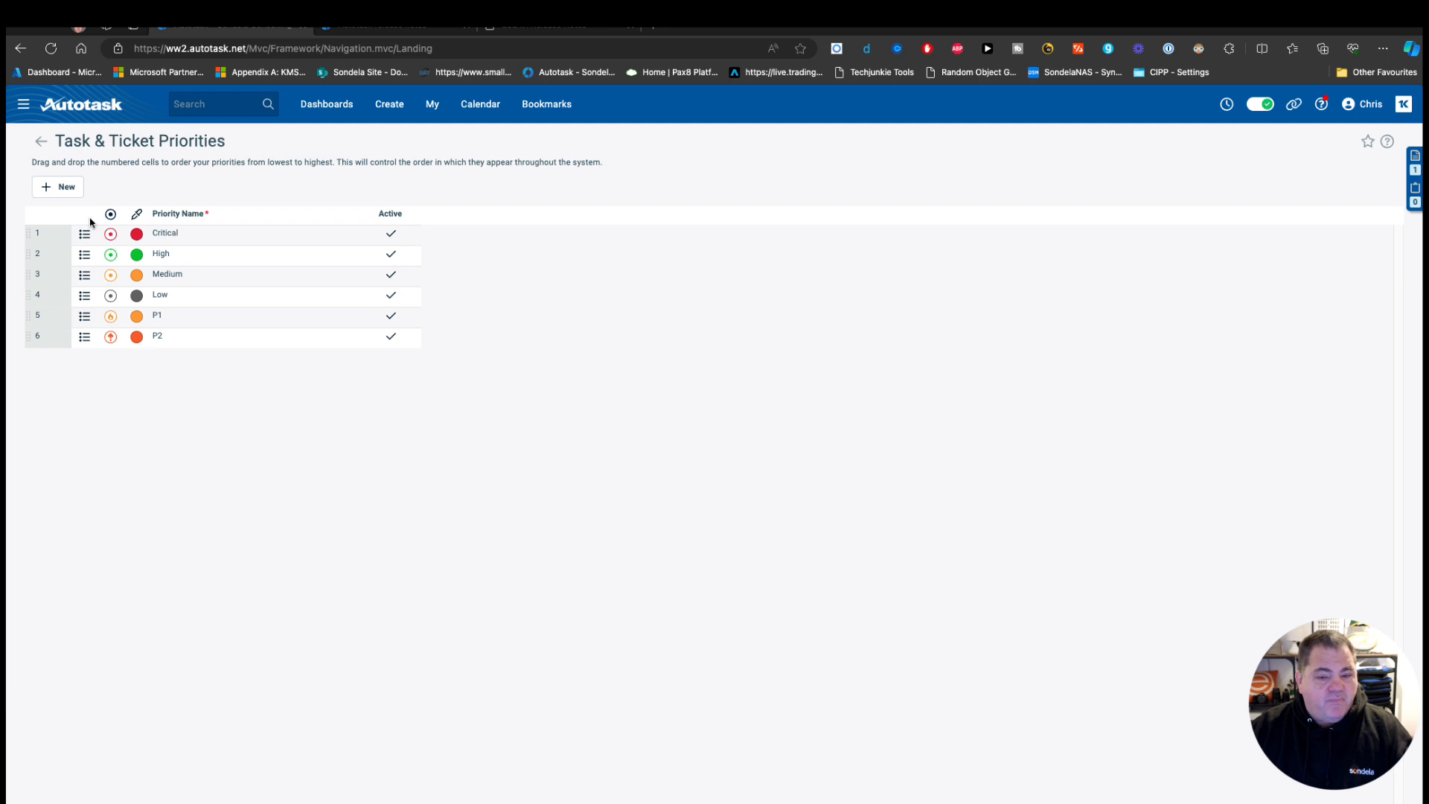
{"action": "left_click", "coordinate": [67, 188]}
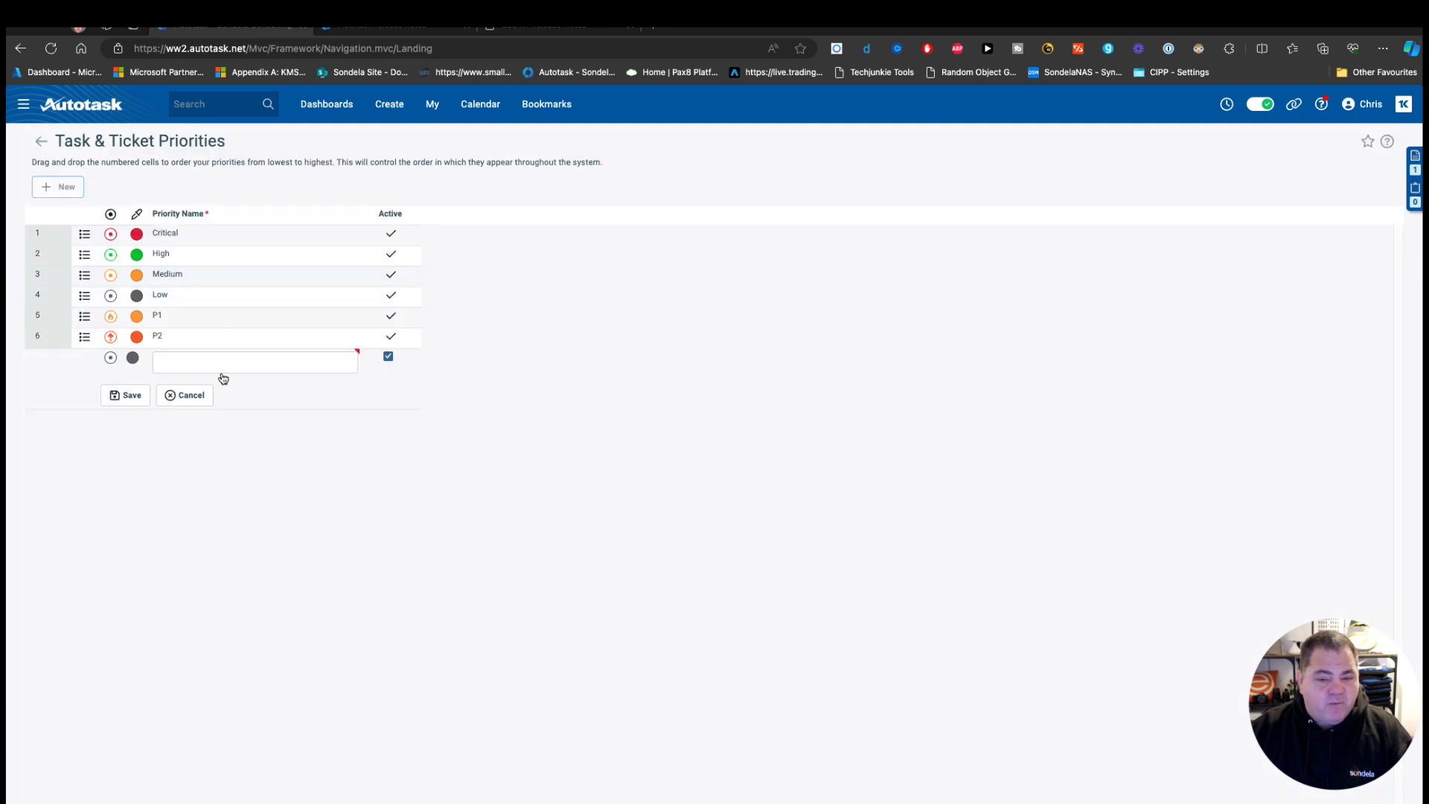
{"action": "left_click", "coordinate": [217, 370]}
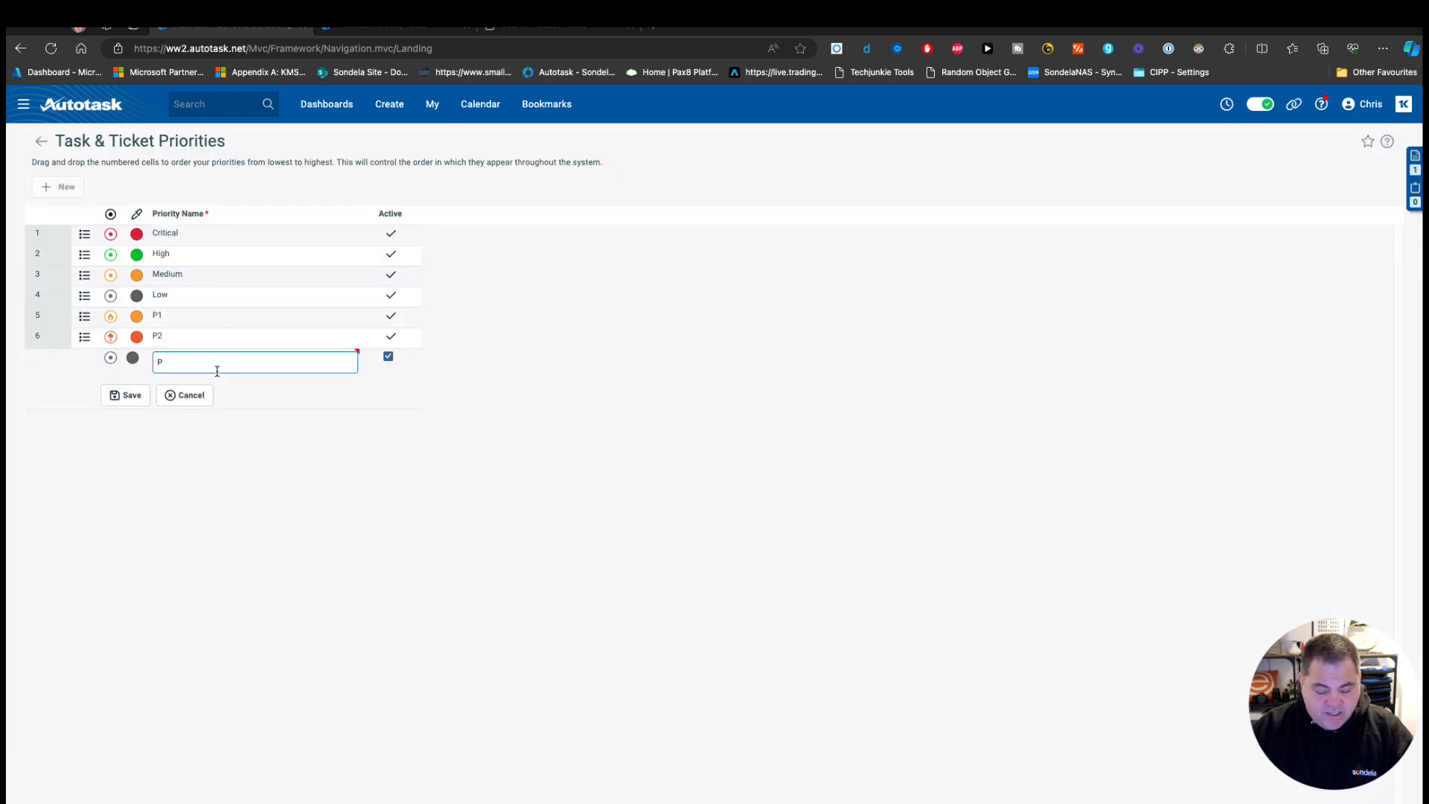
{"action": "left_click", "coordinate": [133, 358]}
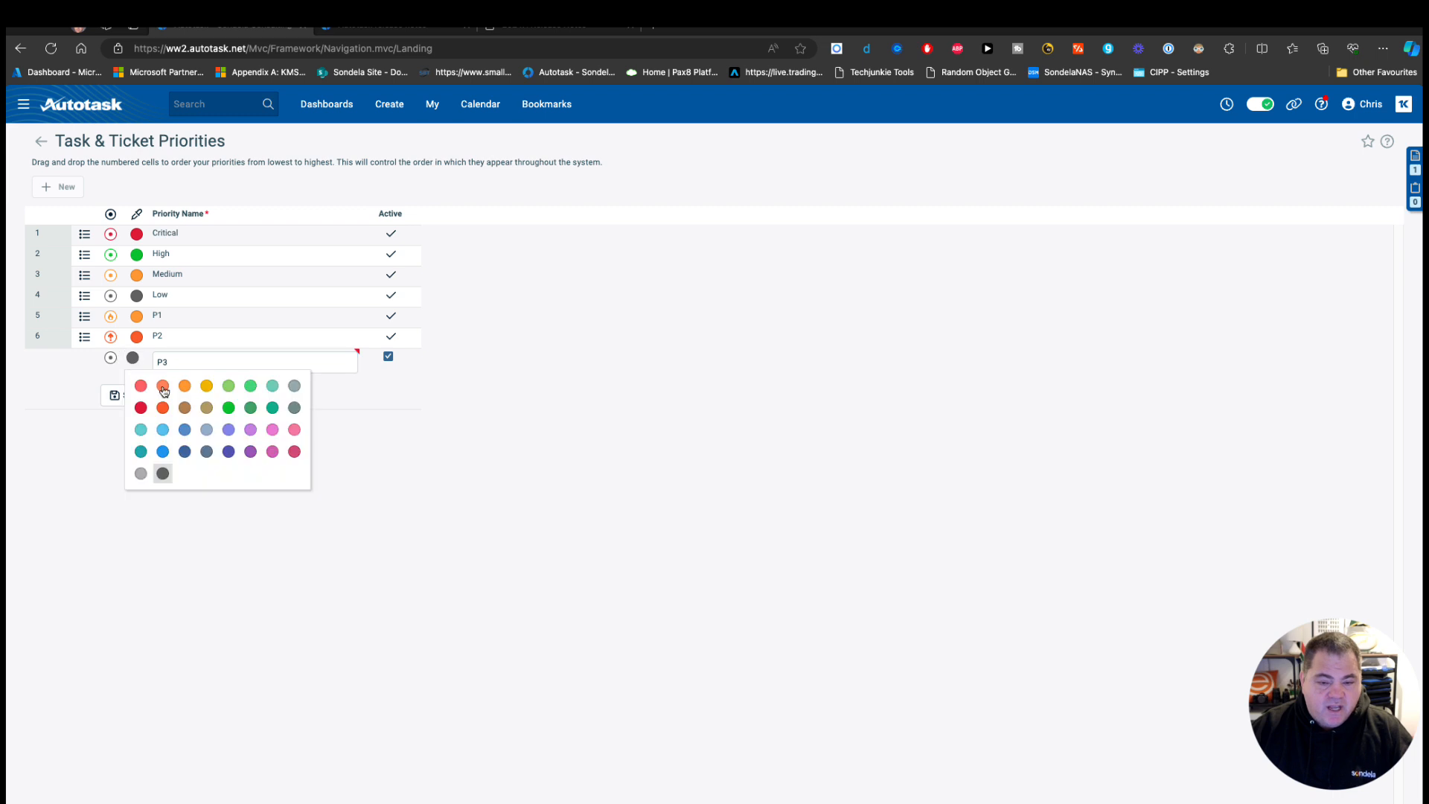
{"action": "left_click", "coordinate": [186, 417]}
{"action": "left_click", "coordinate": [110, 360]}
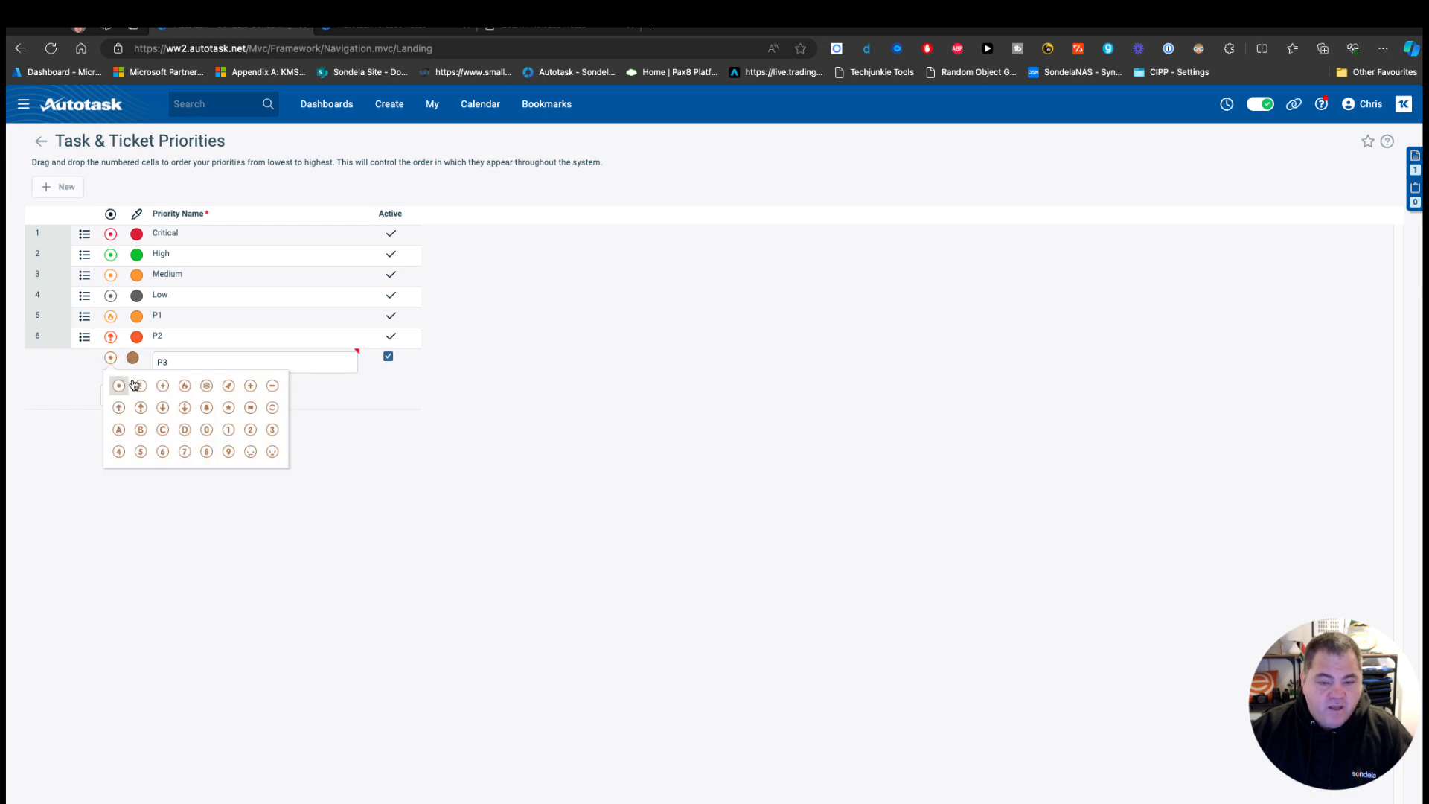
{"action": "left_click", "coordinate": [207, 414]}
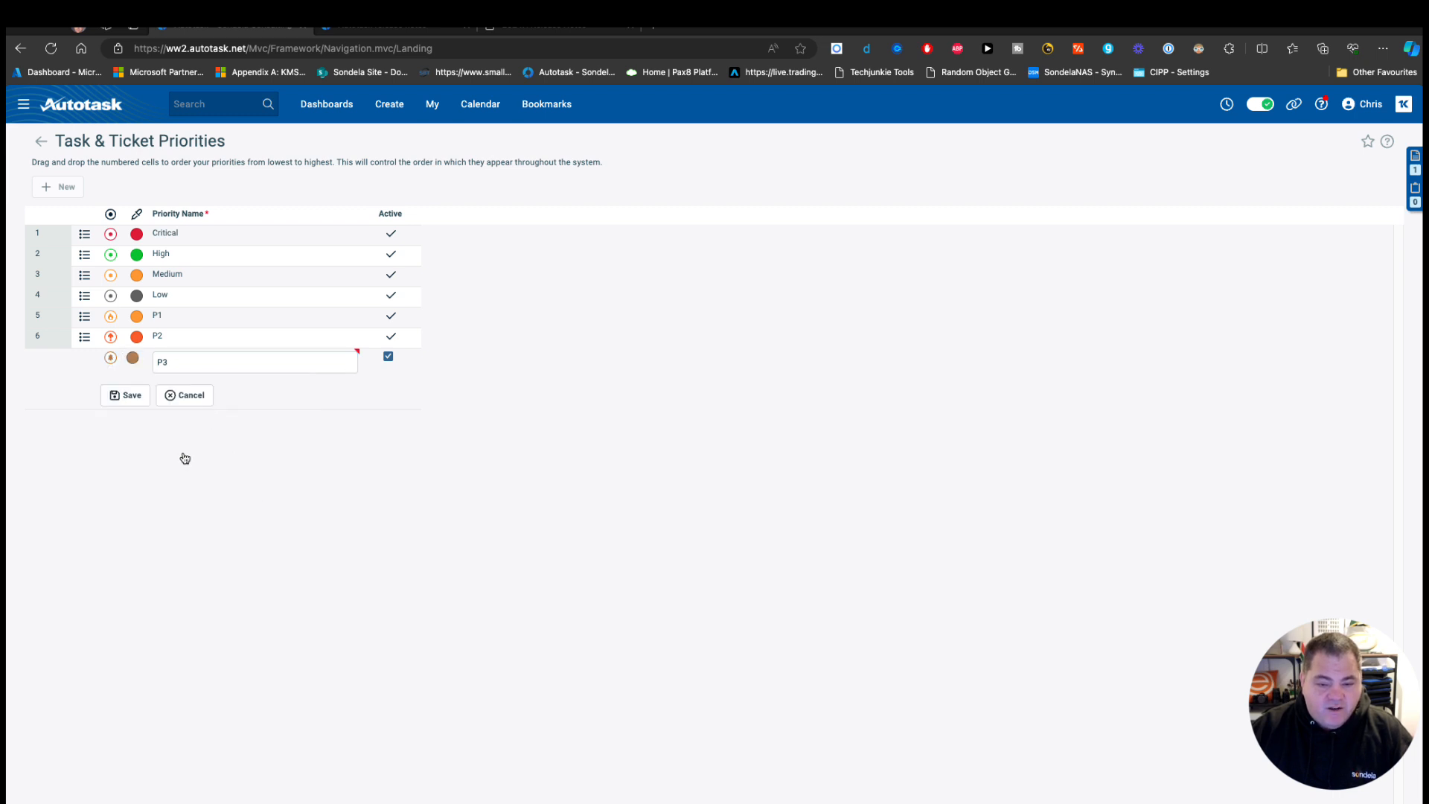
{"action": "left_click", "coordinate": [131, 394]}
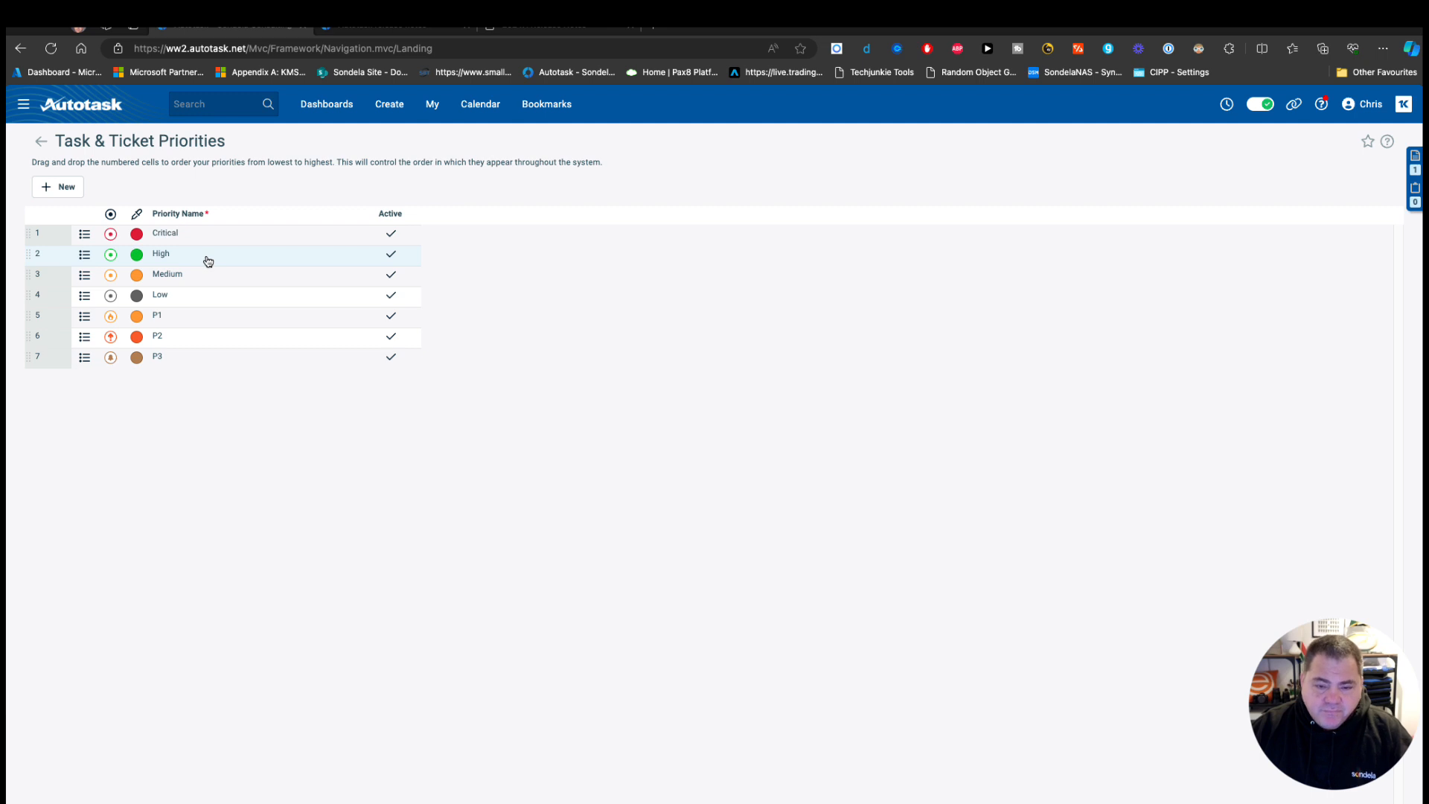
In Impact & Urgency Mapping, set the priority for Entire Account impact with High urgency to P3
{"action": "left_click", "coordinate": [41, 141]}
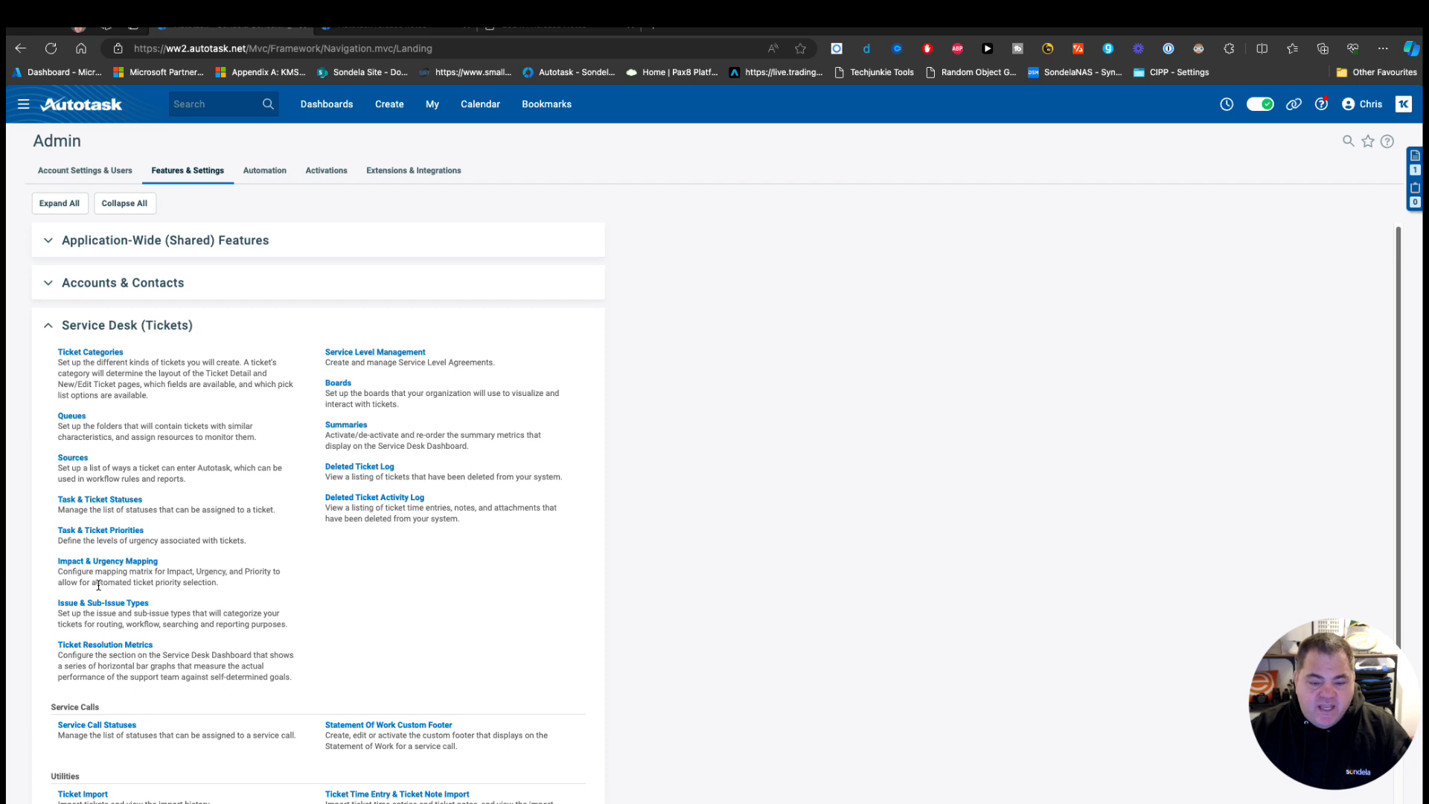
{"action": "left_click", "coordinate": [105, 561]}
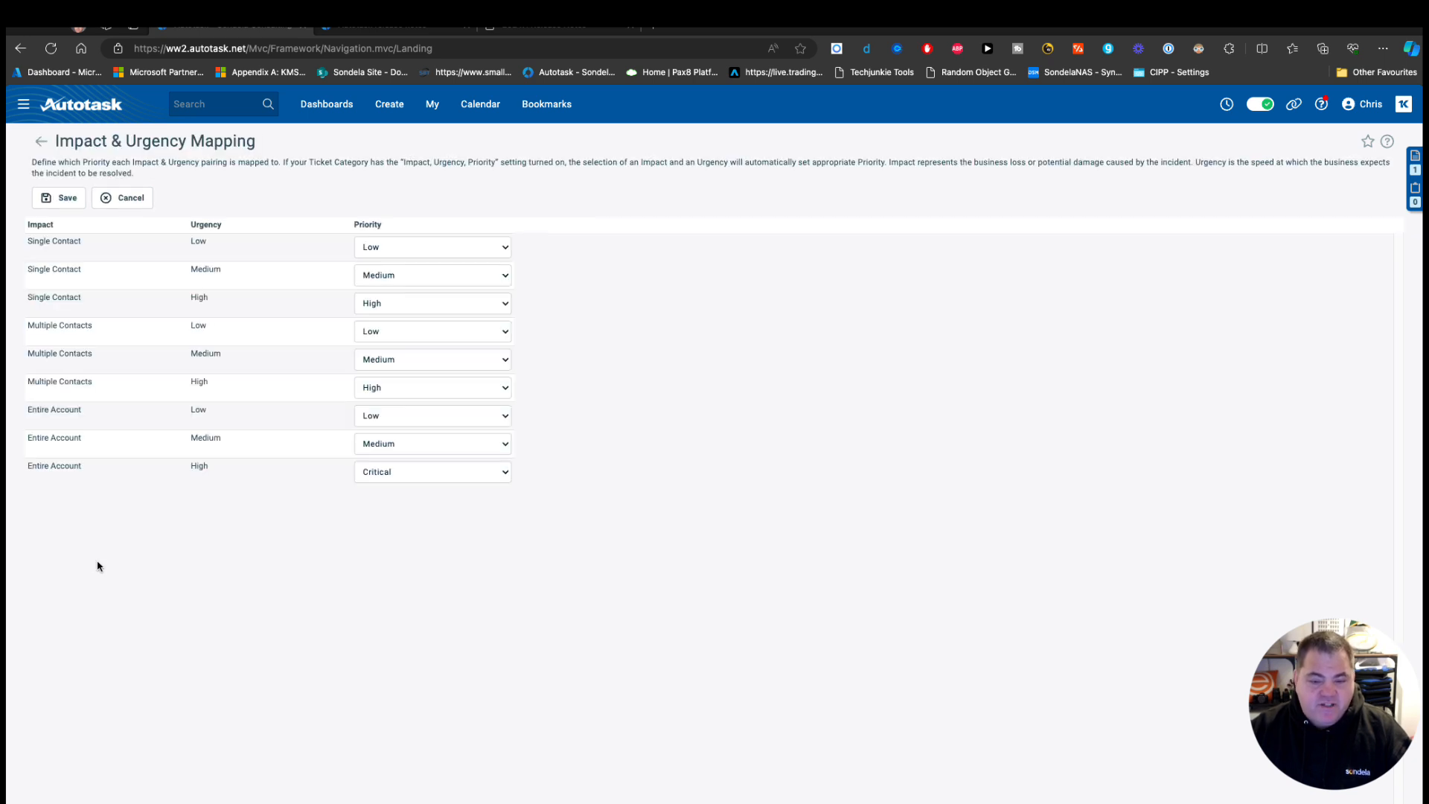
{"action": "left_click", "coordinate": [394, 470]}
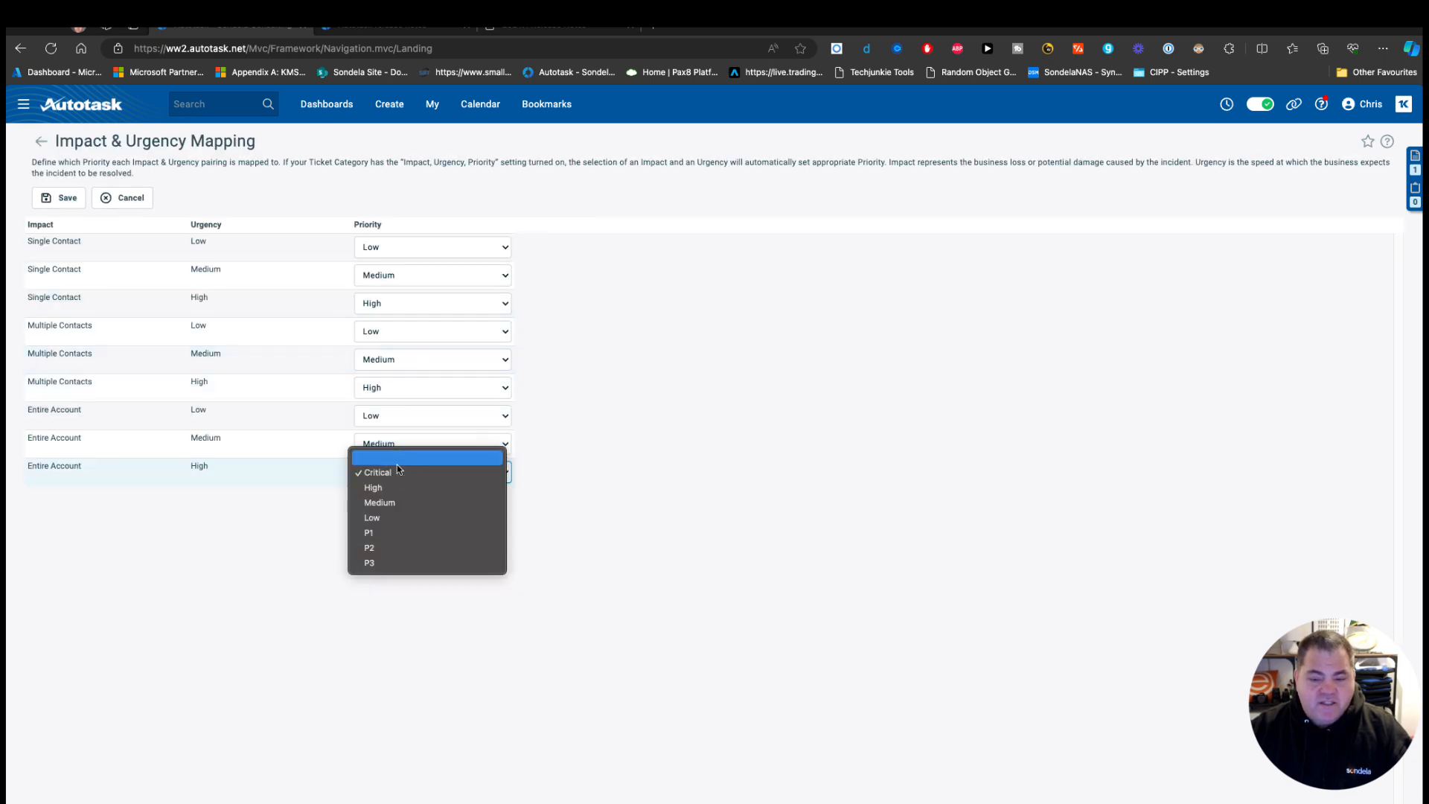
{"action": "left_click", "coordinate": [407, 564]}
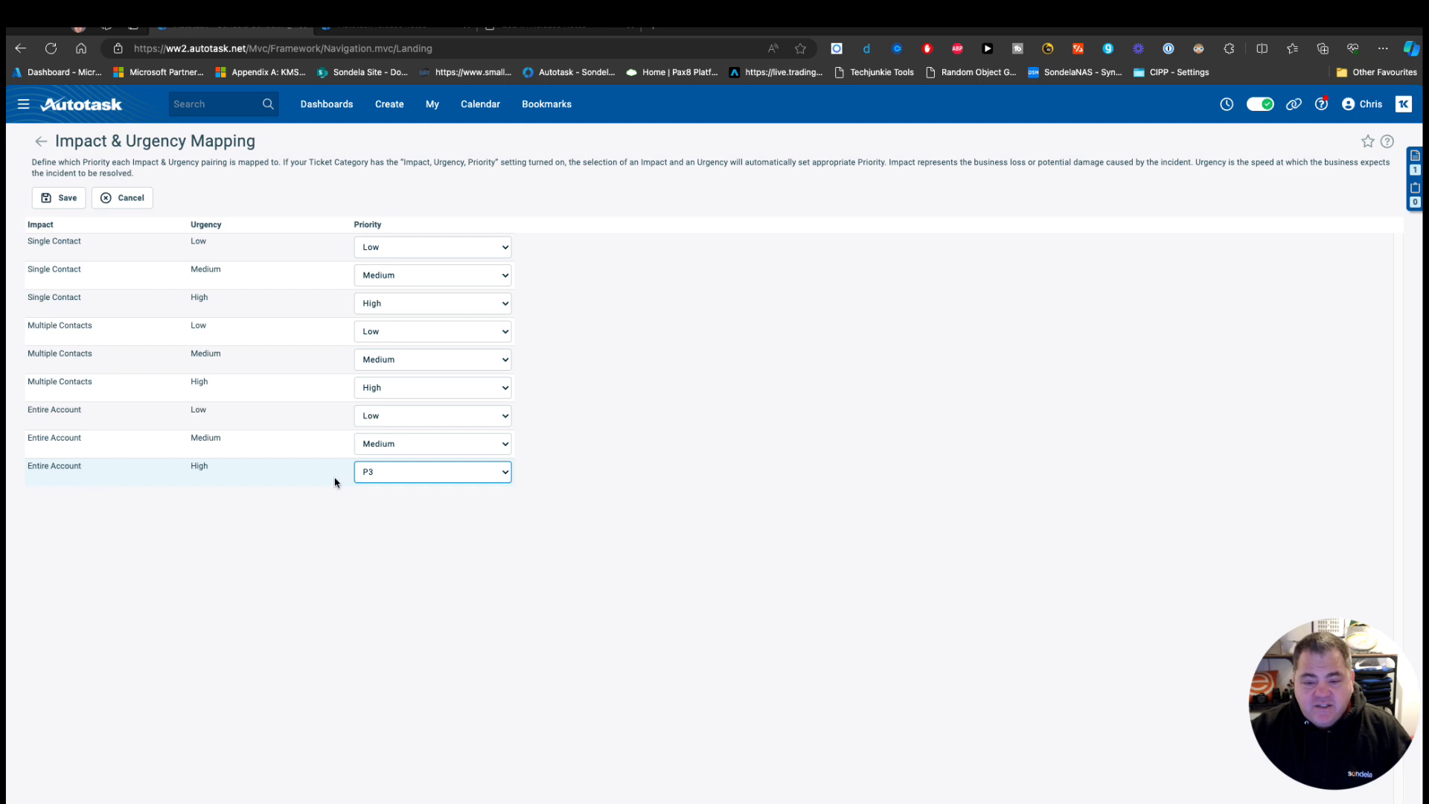
Restore the Entire Account, High urgency priority to Critical and save the mapping
{"action": "left_click", "coordinate": [386, 478]}
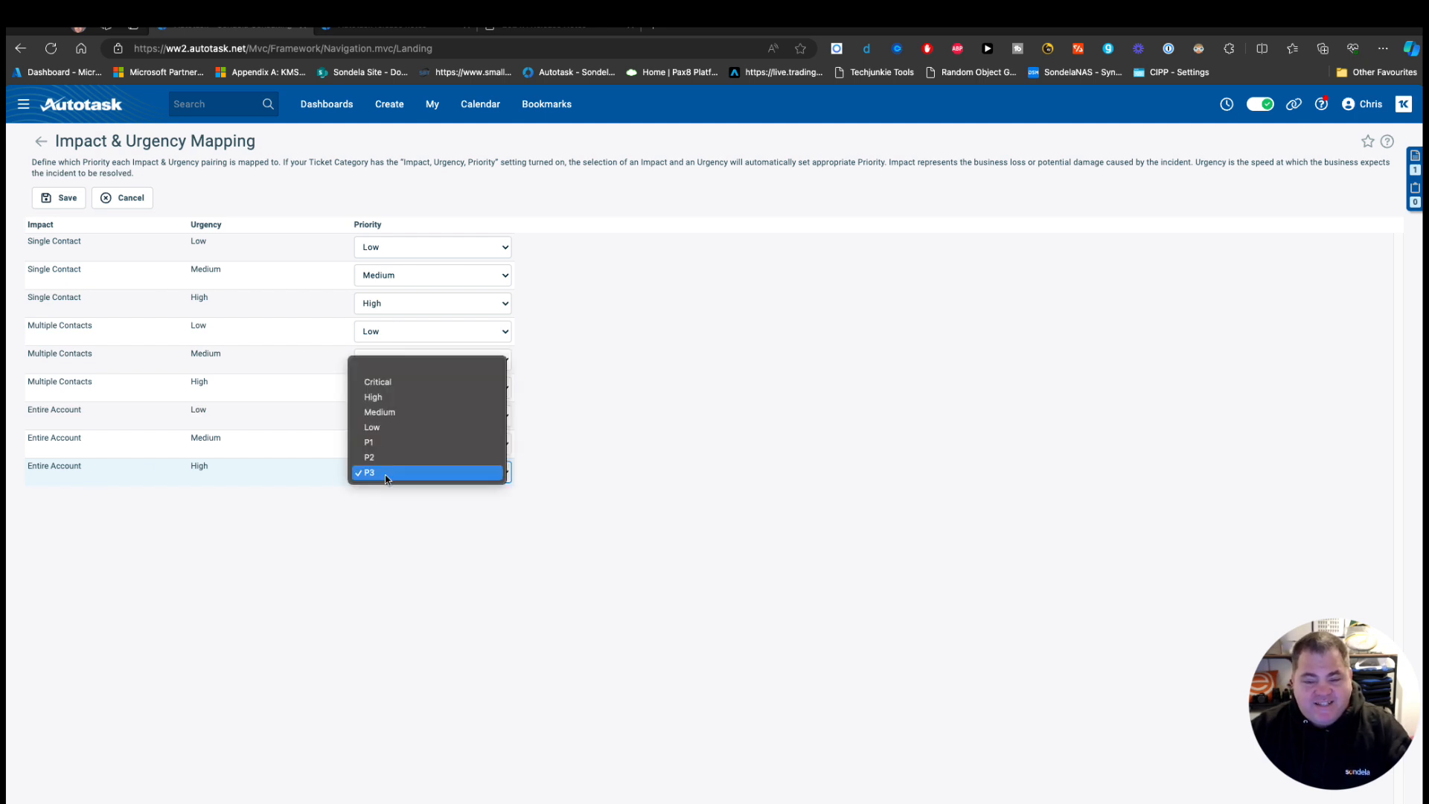
{"action": "left_click", "coordinate": [387, 382]}
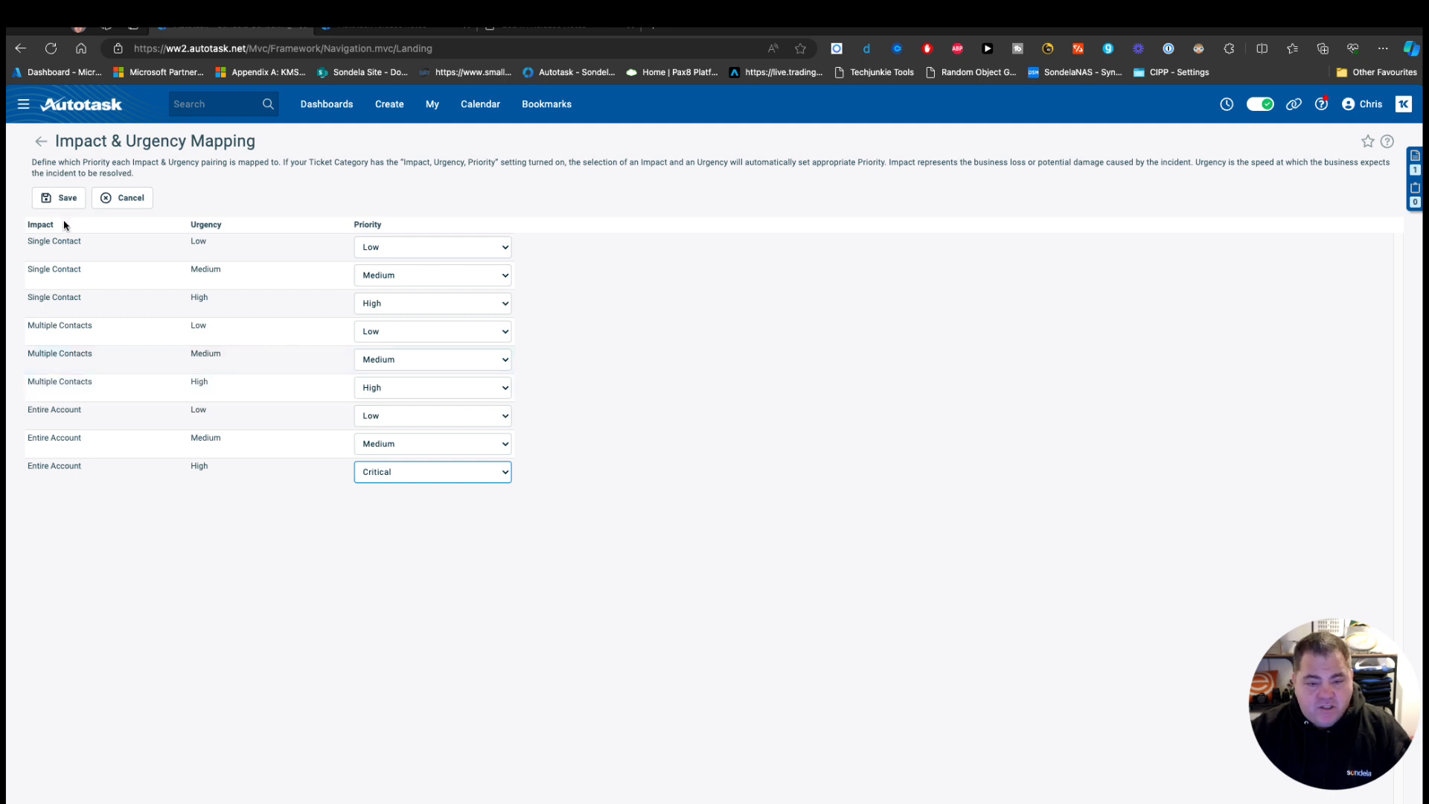
{"action": "left_click", "coordinate": [43, 205]}
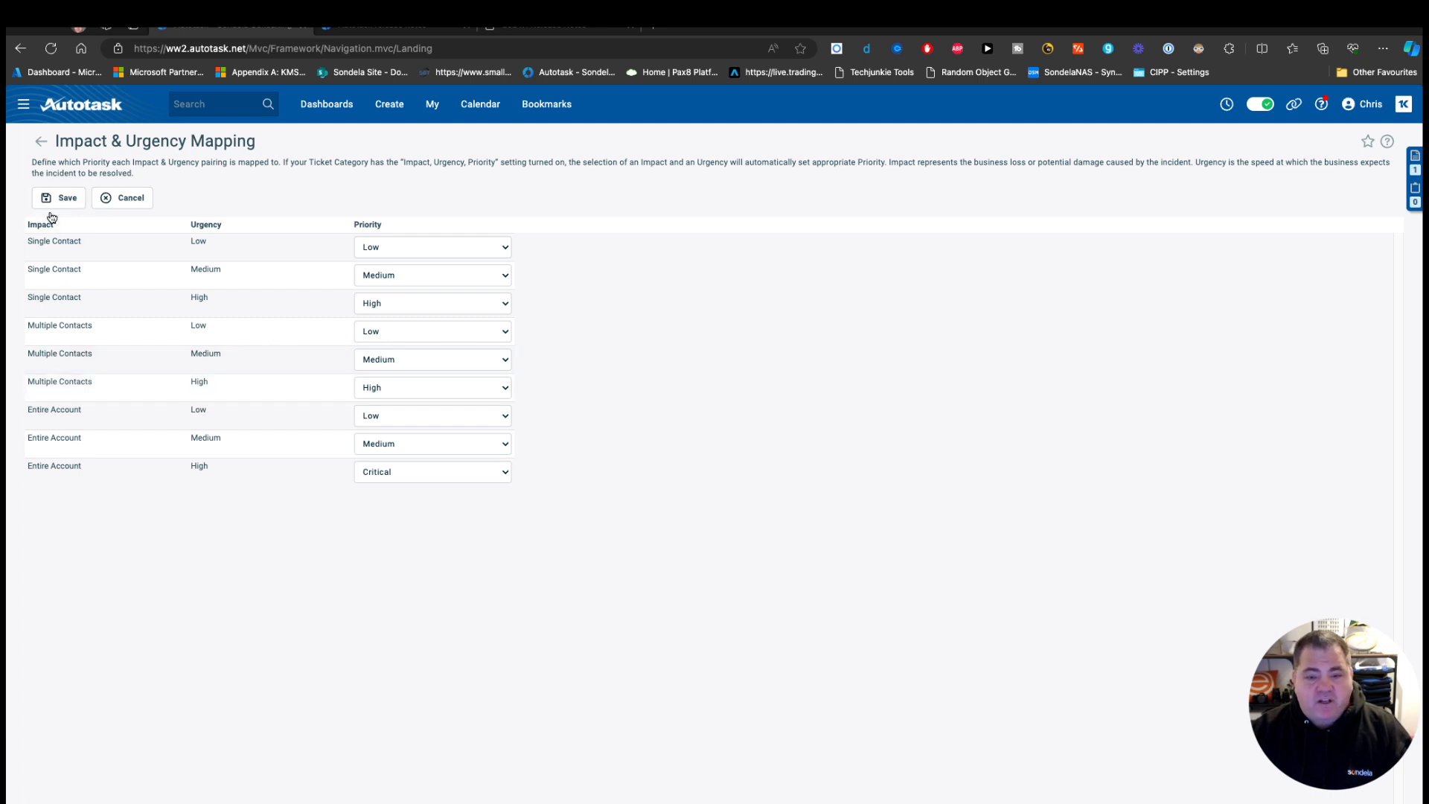
Open the Standard ticket category for editing from the Service Desk ticket categories in the admin Features & Settings
{"action": "left_click", "coordinate": [21, 112]}
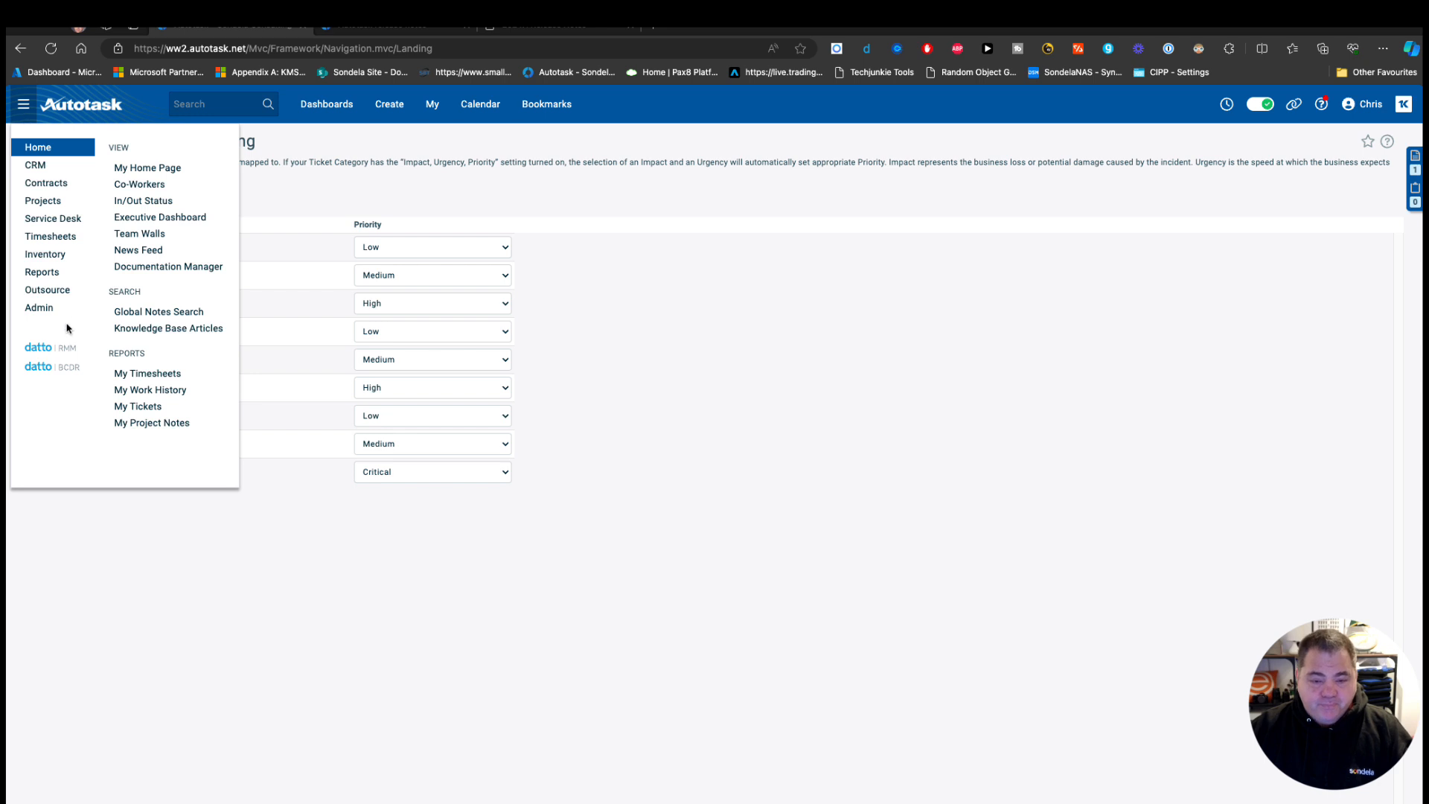
{"action": "mouse_move", "coordinate": [66, 311]}
{"action": "left_click", "coordinate": [167, 186]}
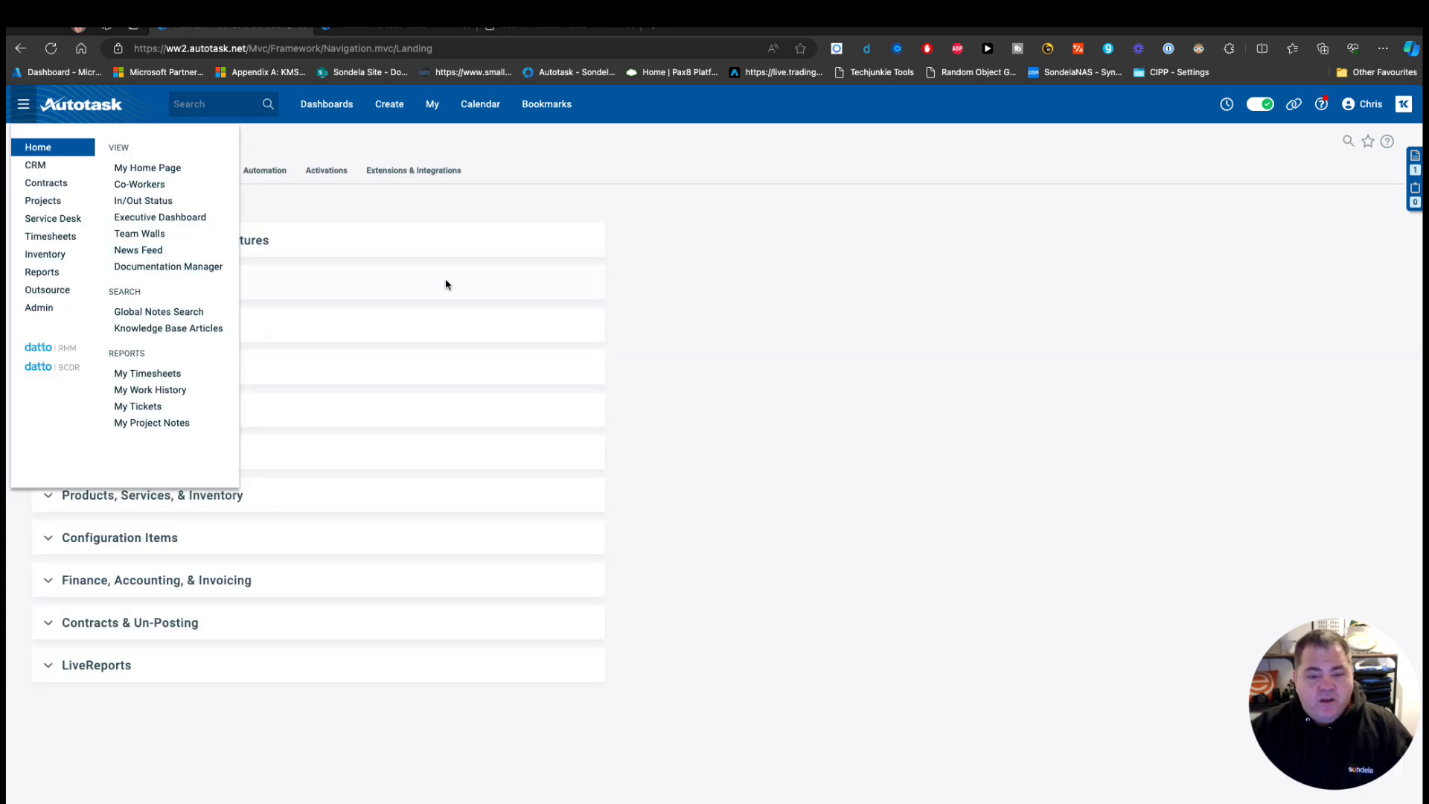
{"action": "left_click", "coordinate": [119, 334]}
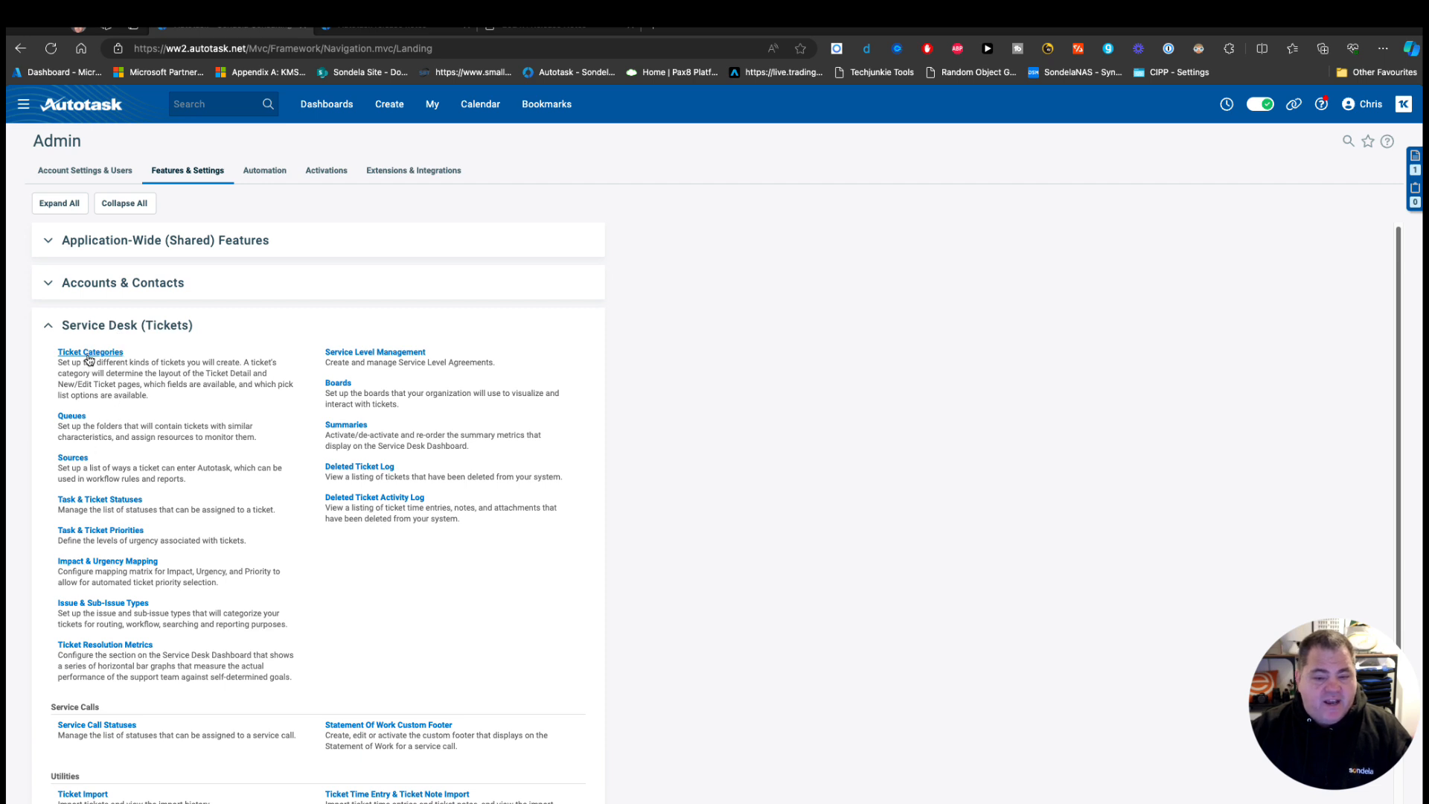
{"action": "left_click", "coordinate": [88, 353]}
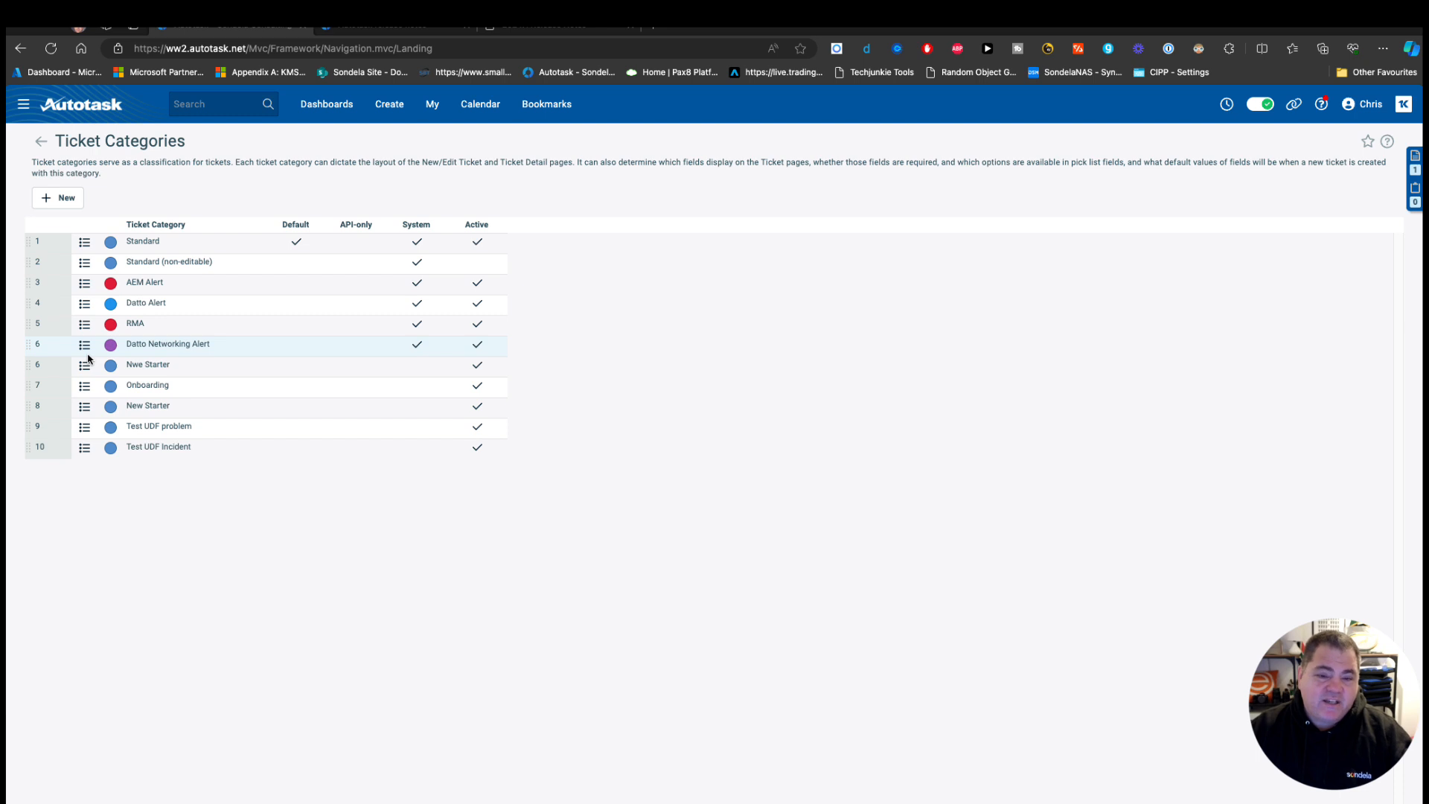
{"action": "left_click", "coordinate": [84, 242]}
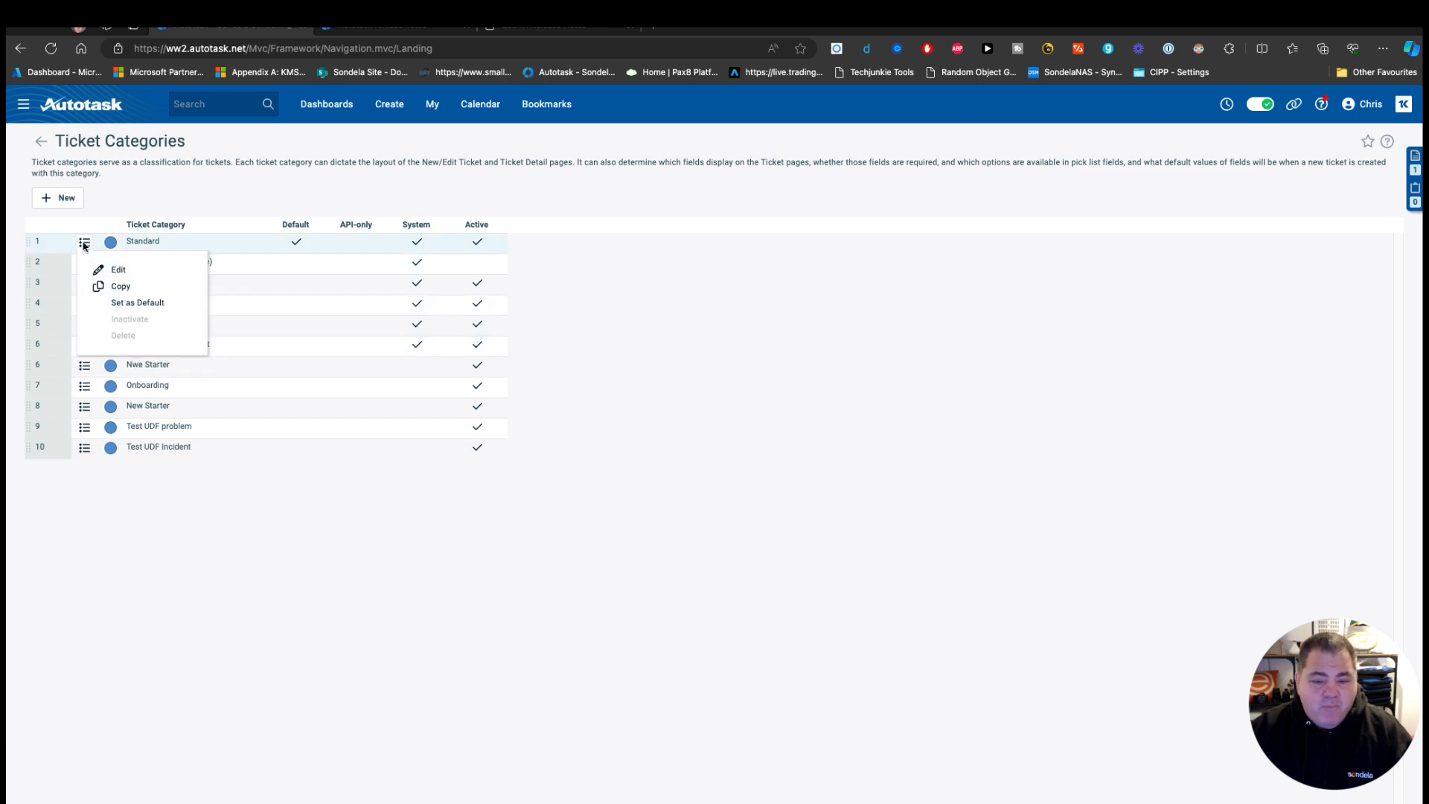
{"action": "mouse_move", "coordinate": [85, 244]}
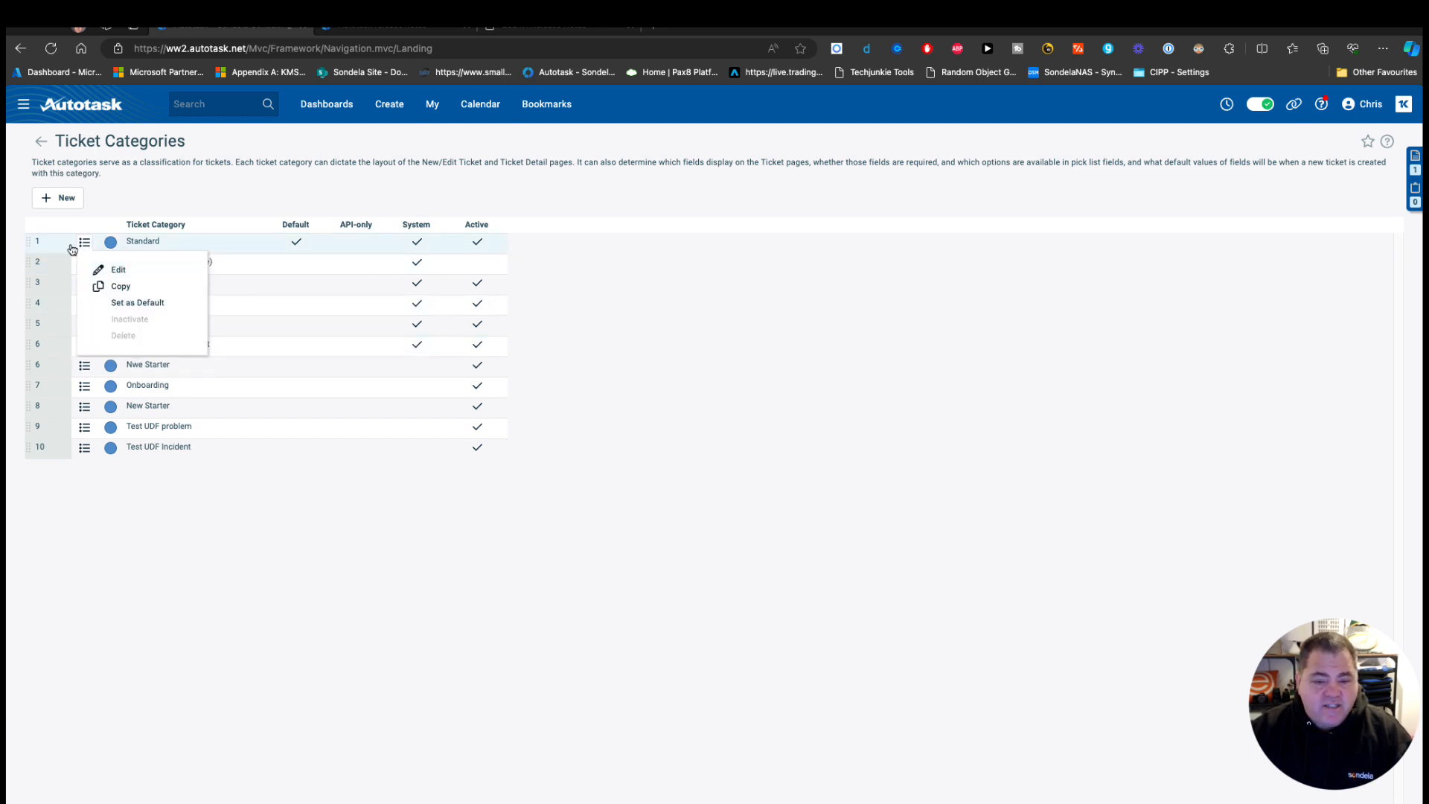
{"action": "left_click", "coordinate": [106, 271]}
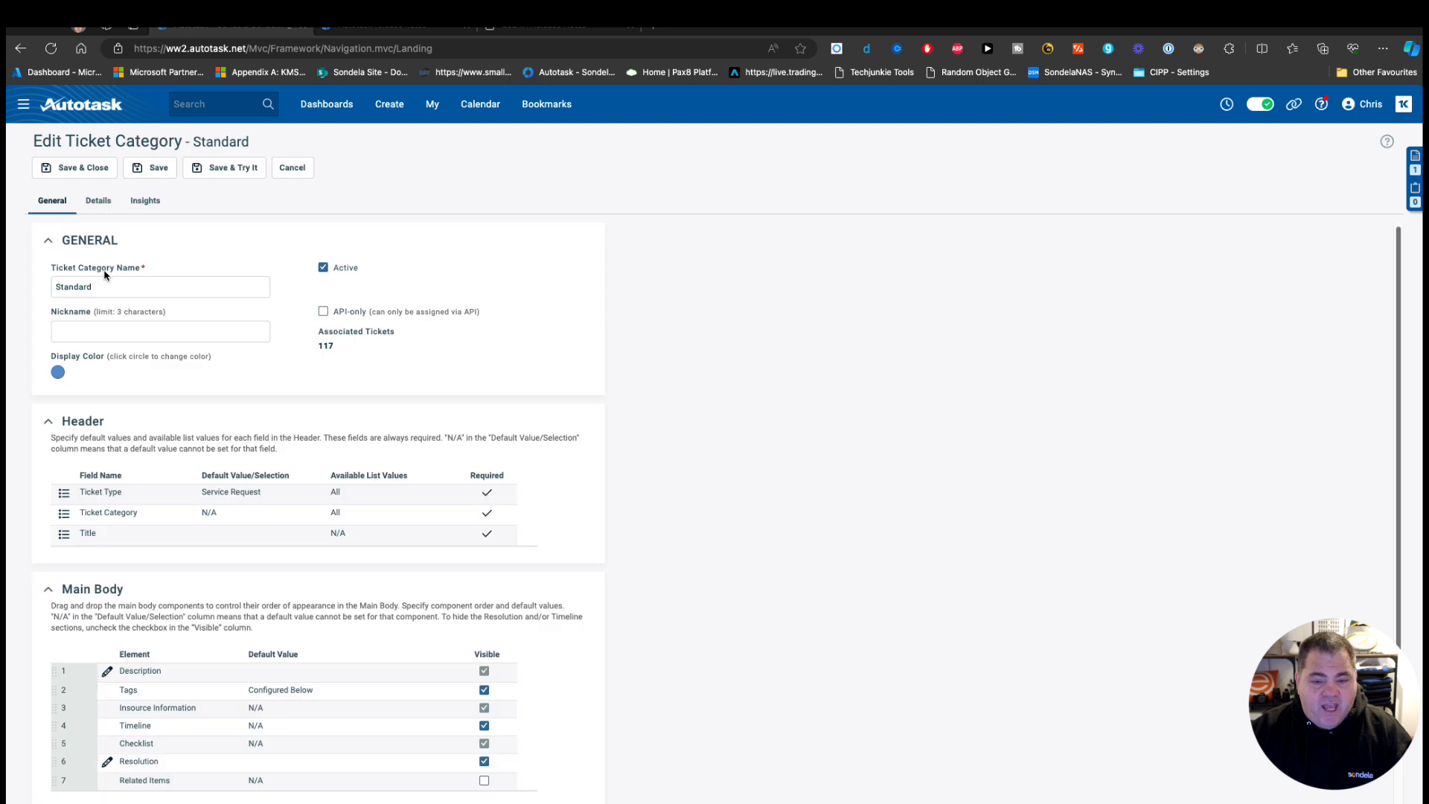
{"action": "scroll", "coordinate": [163, 586], "scroll_direction": "down", "scroll_amount": 4}
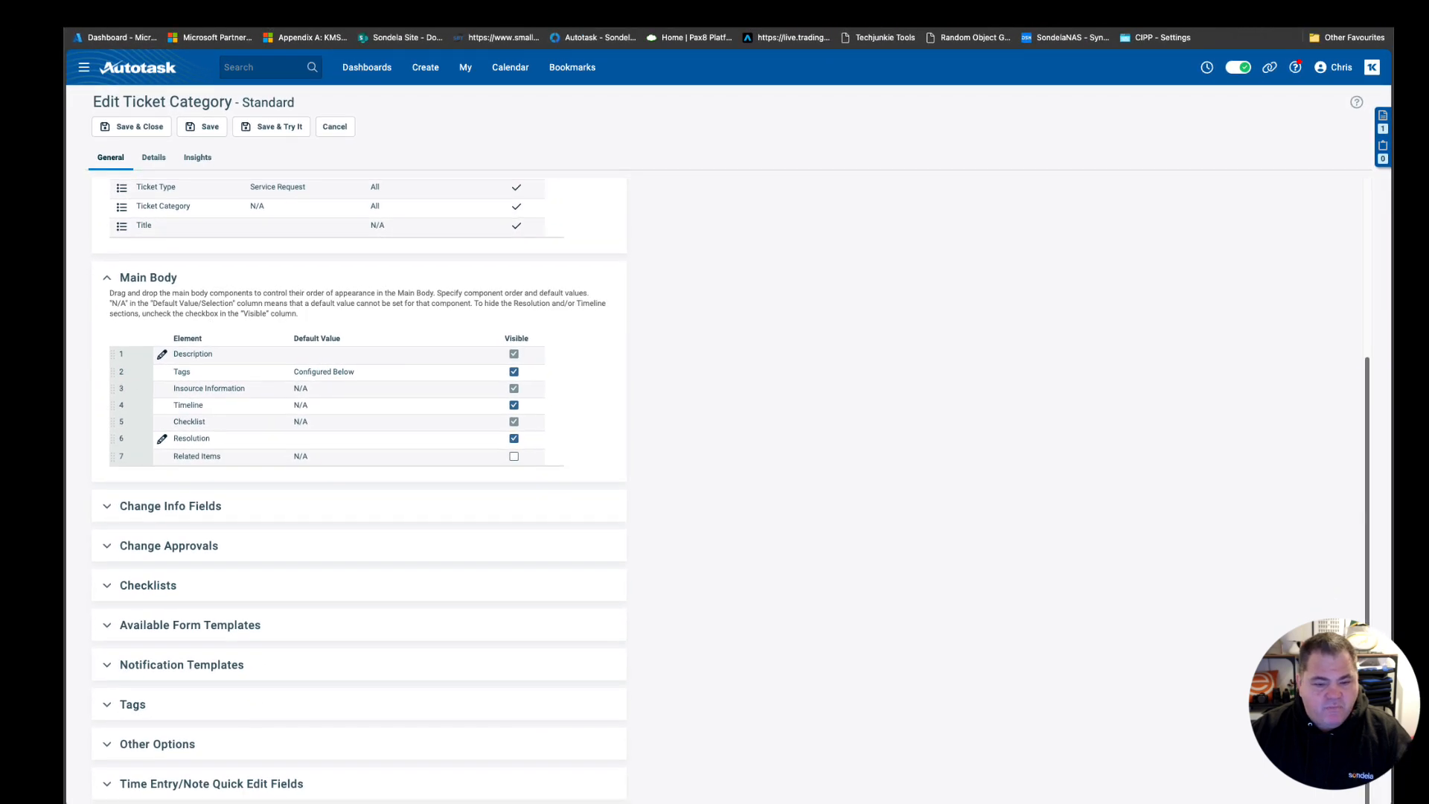
Review the Standard category's Other Options for the enabled Impact and Urgency fields, then save and close the category
{"action": "left_click", "coordinate": [110, 750]}
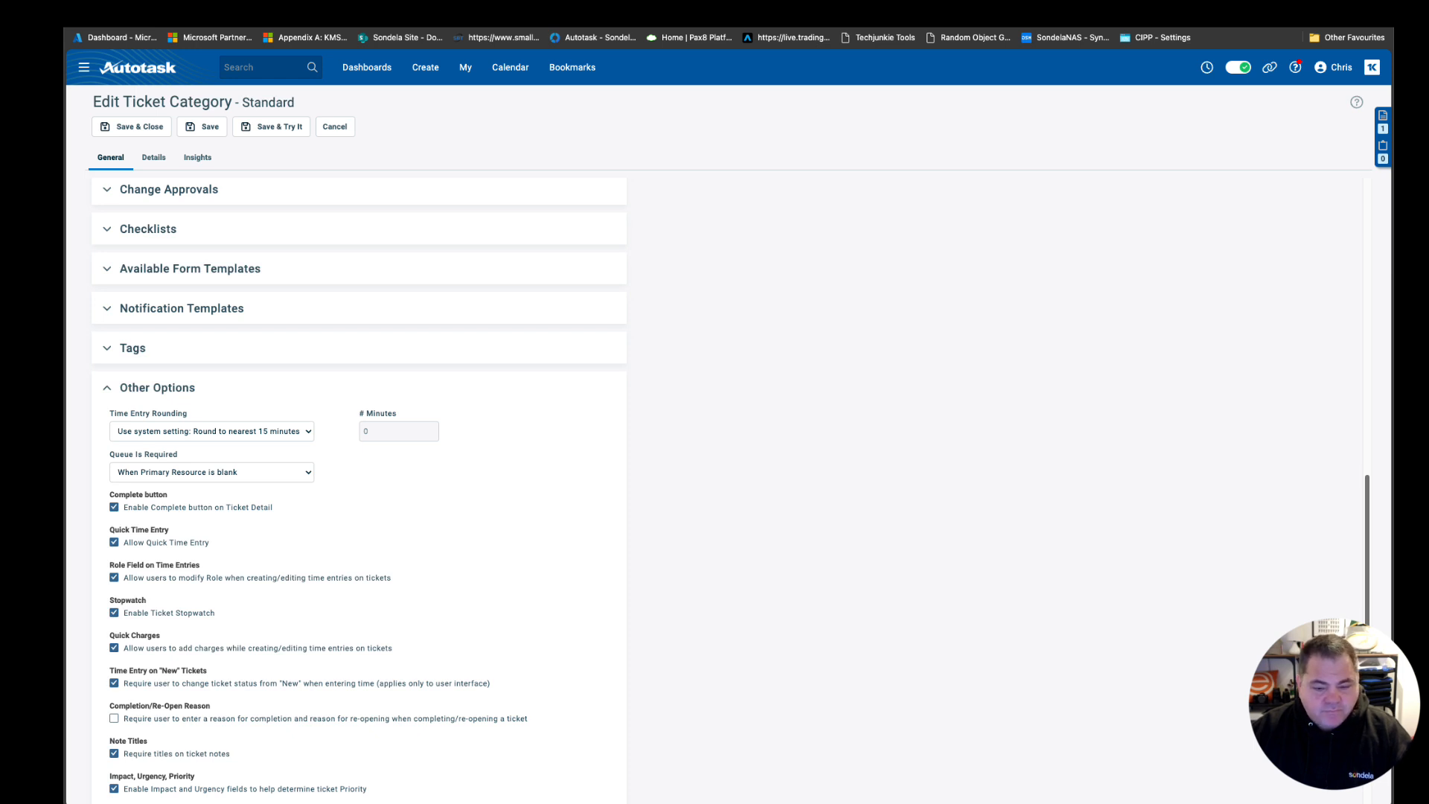
{"action": "left_click", "coordinate": [132, 125]}
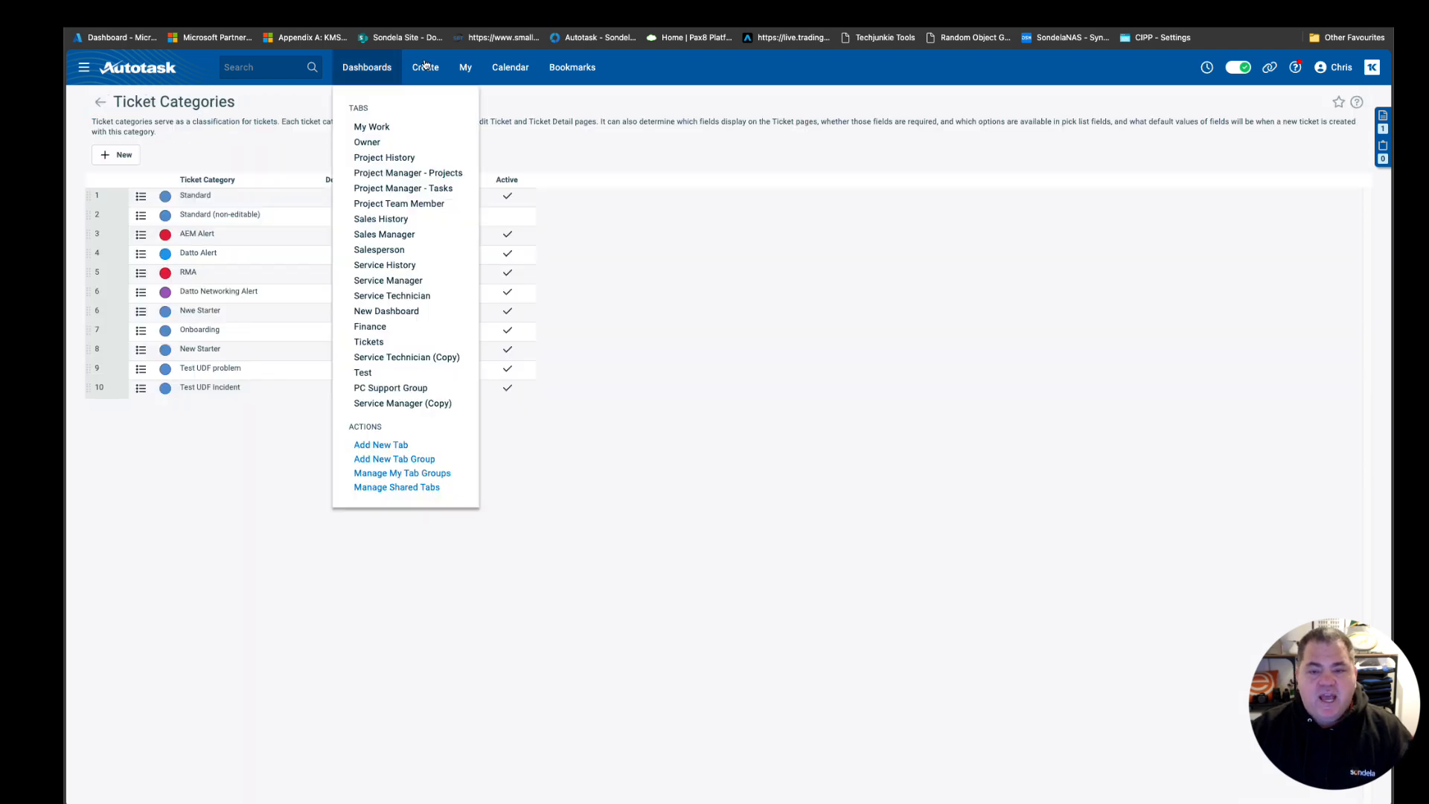
Create a new ticket and set its Impact to Multiple Contacts and its Urgency to Medium
{"action": "mouse_move", "coordinate": [426, 67]}
{"action": "left_click", "coordinate": [439, 129]}
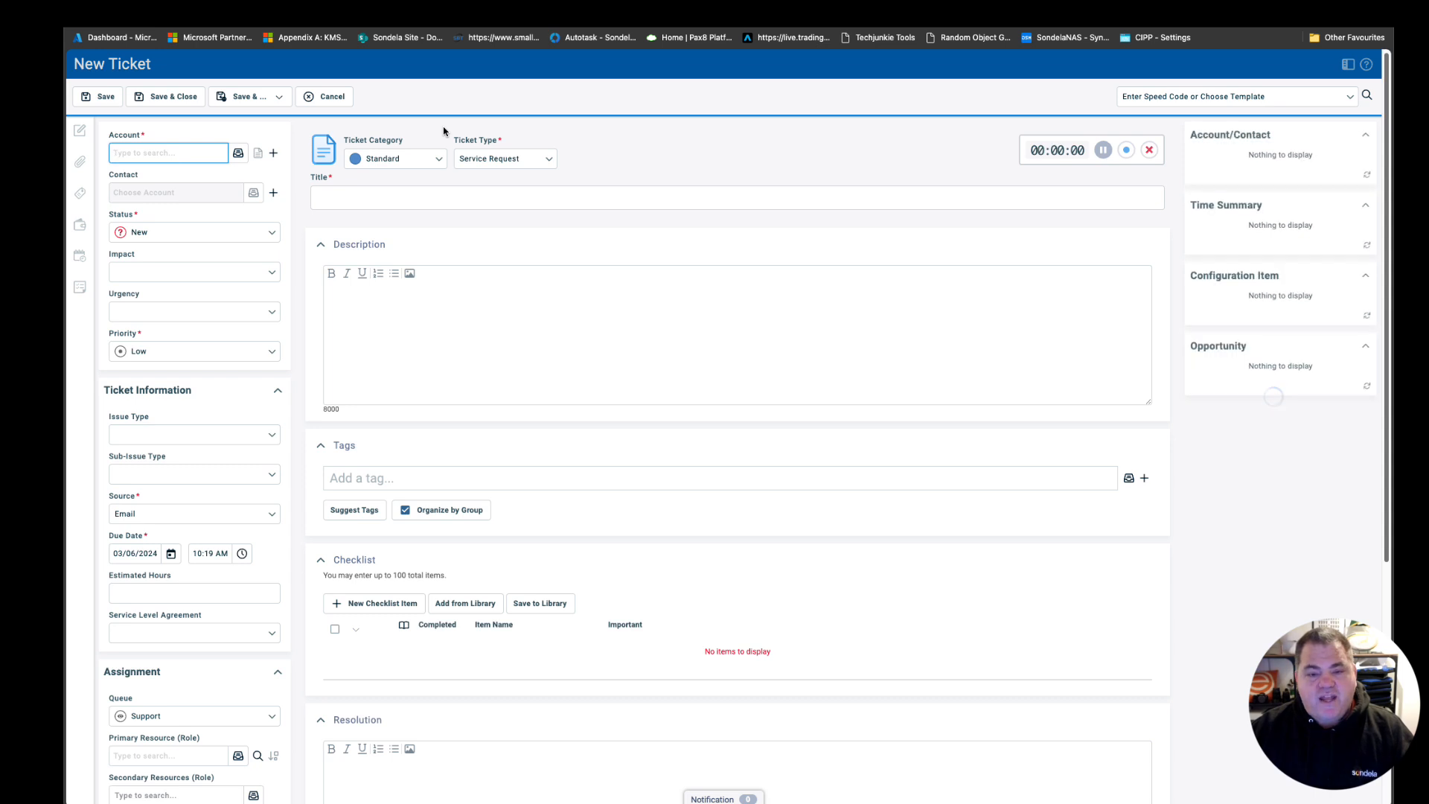
{"action": "double_click", "coordinate": [120, 255]}
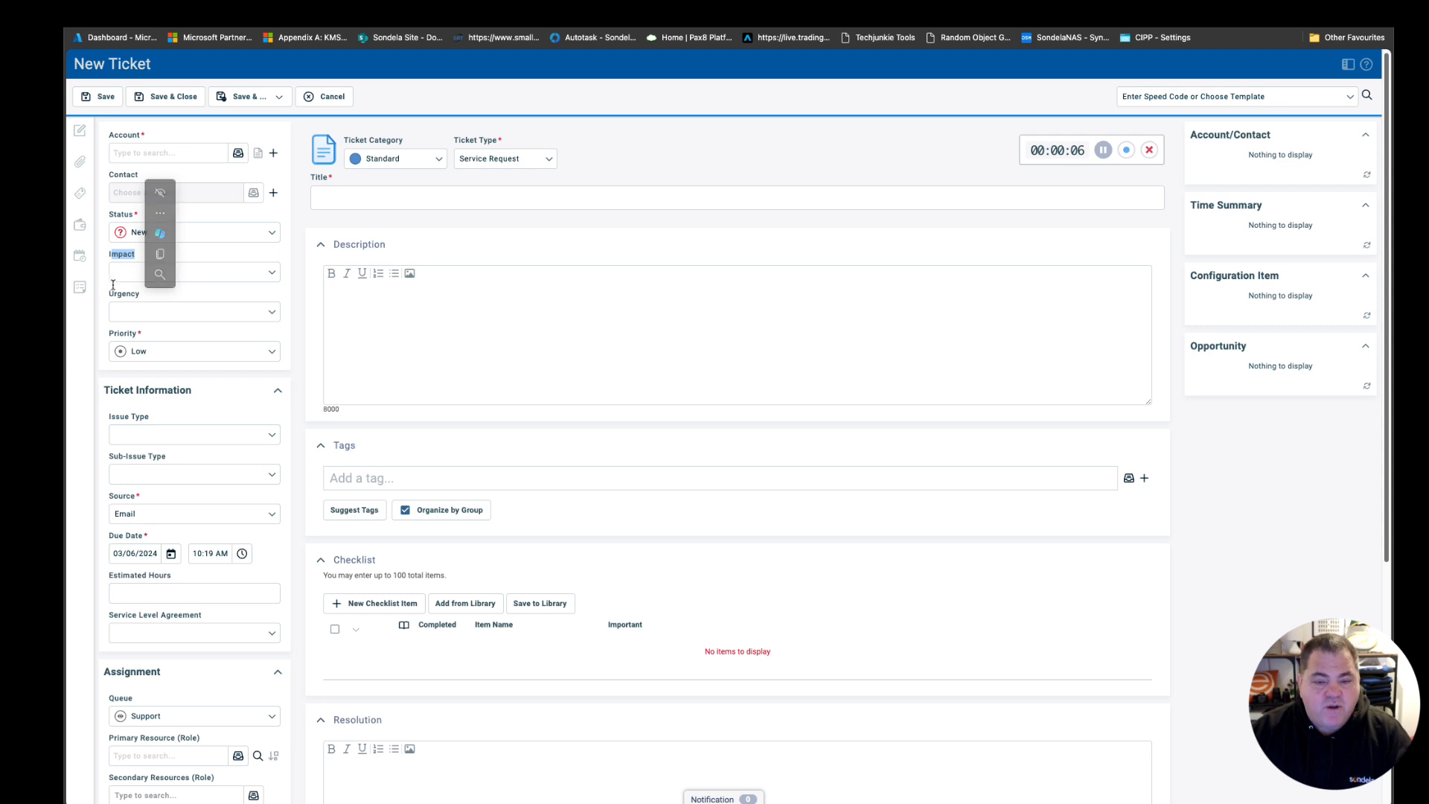
{"action": "left_click", "coordinate": [123, 274]}
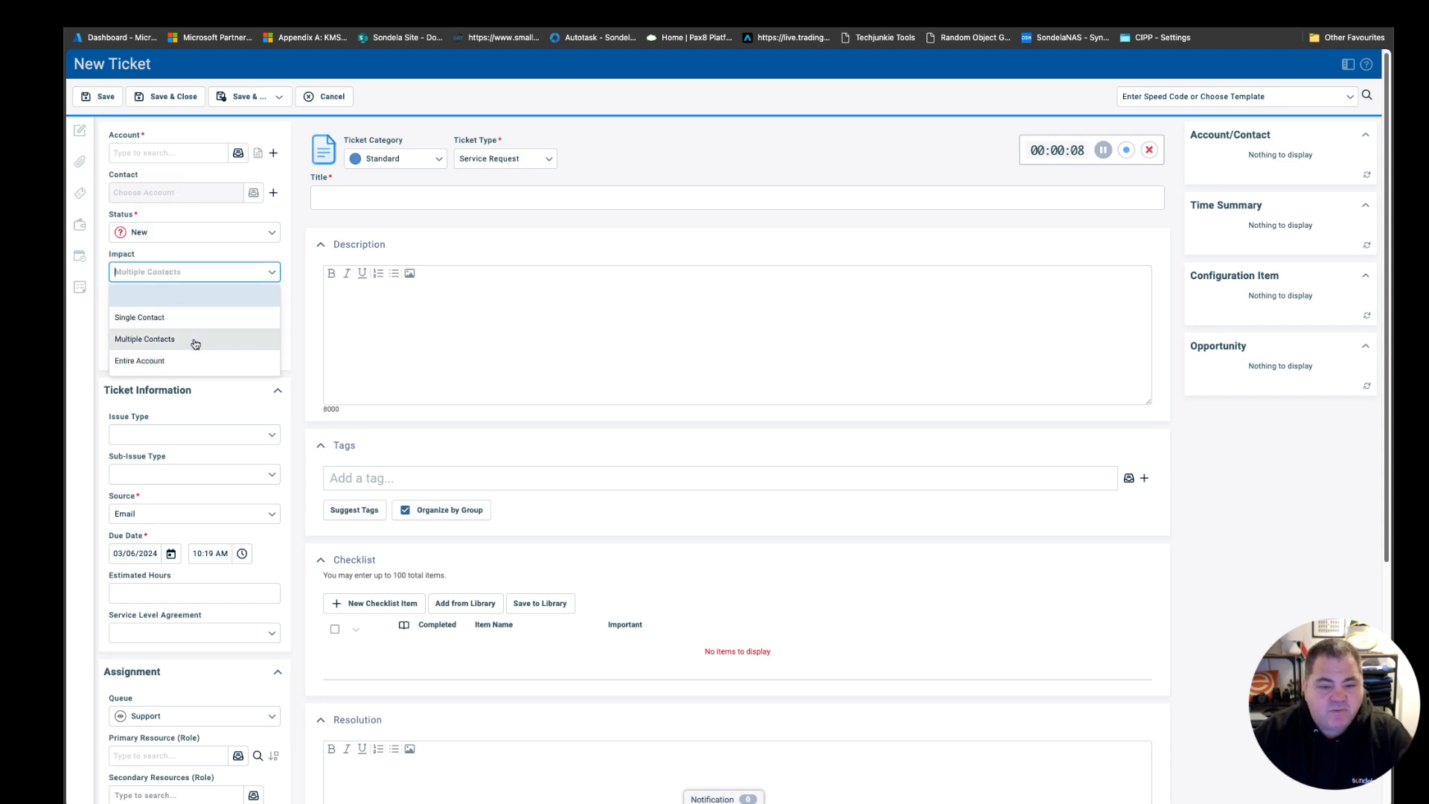
{"action": "left_click", "coordinate": [191, 339]}
{"action": "left_click", "coordinate": [147, 312]}
{"action": "left_click", "coordinate": [170, 379]}
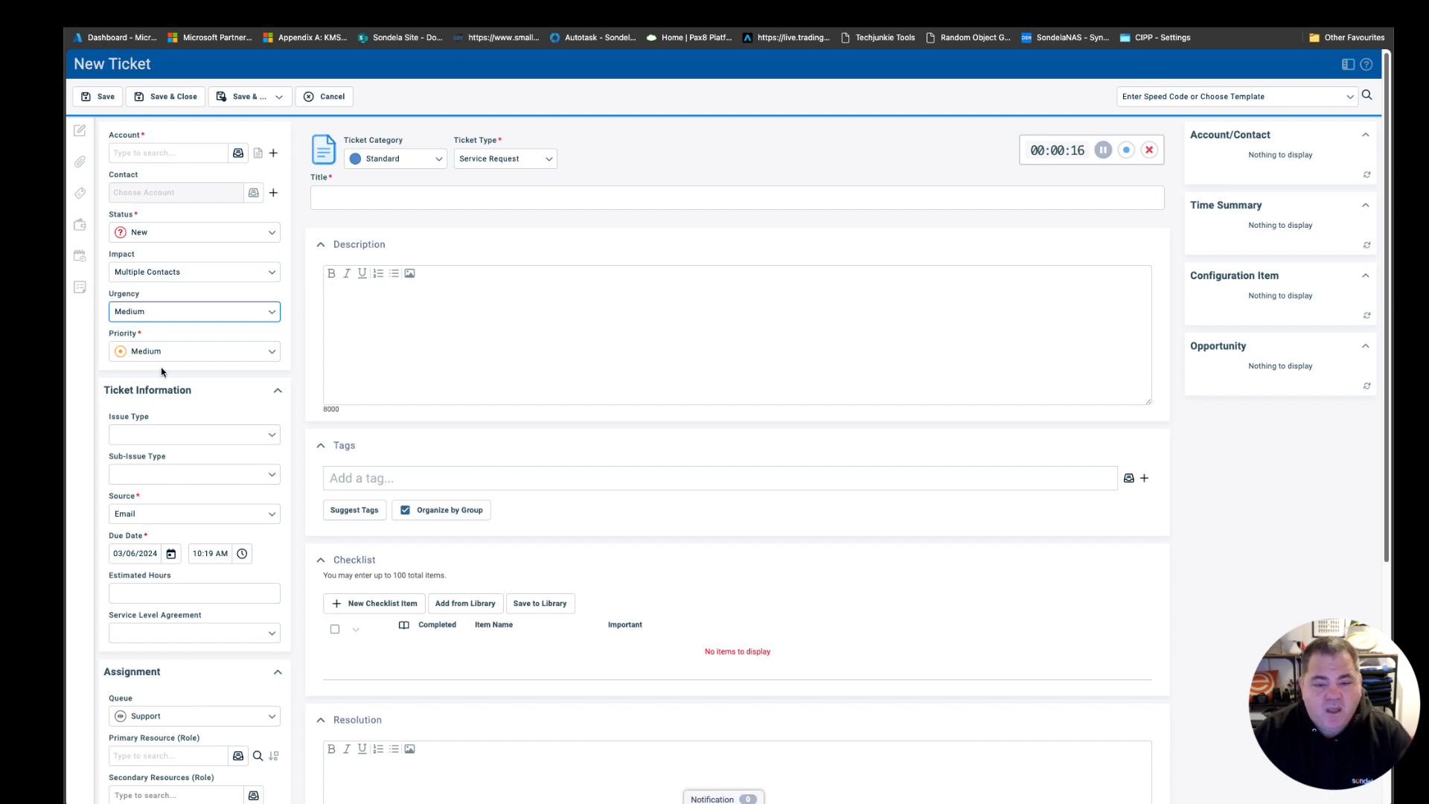
Manually override the new ticket's priority with P3
{"action": "left_click", "coordinate": [164, 357]}
{"action": "left_click", "coordinate": [166, 526]}
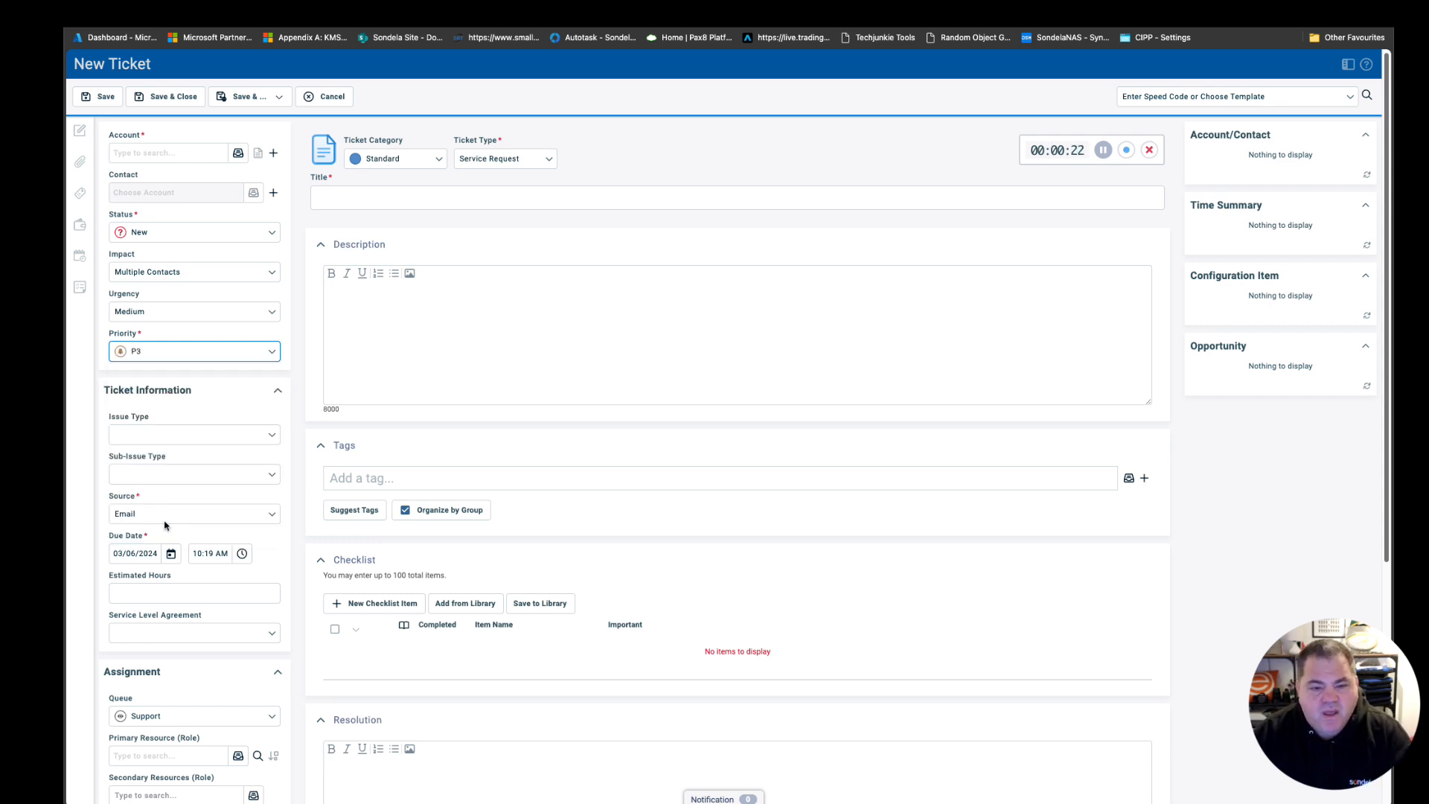
Change the new ticket's Impact to Entire Account and its Urgency to High
{"action": "left_click", "coordinate": [198, 271]}
{"action": "left_click", "coordinate": [198, 360]}
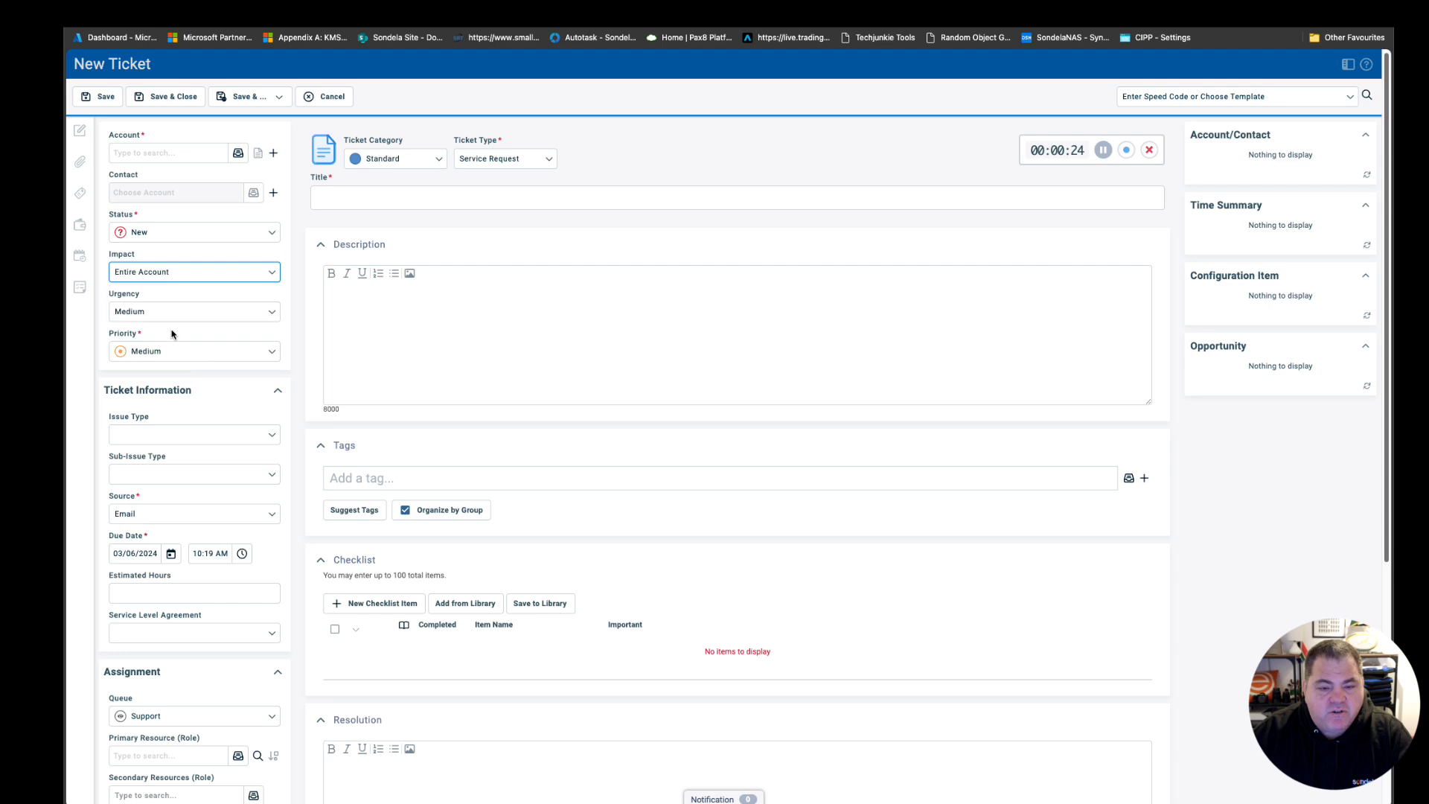
{"action": "left_click", "coordinate": [176, 314]}
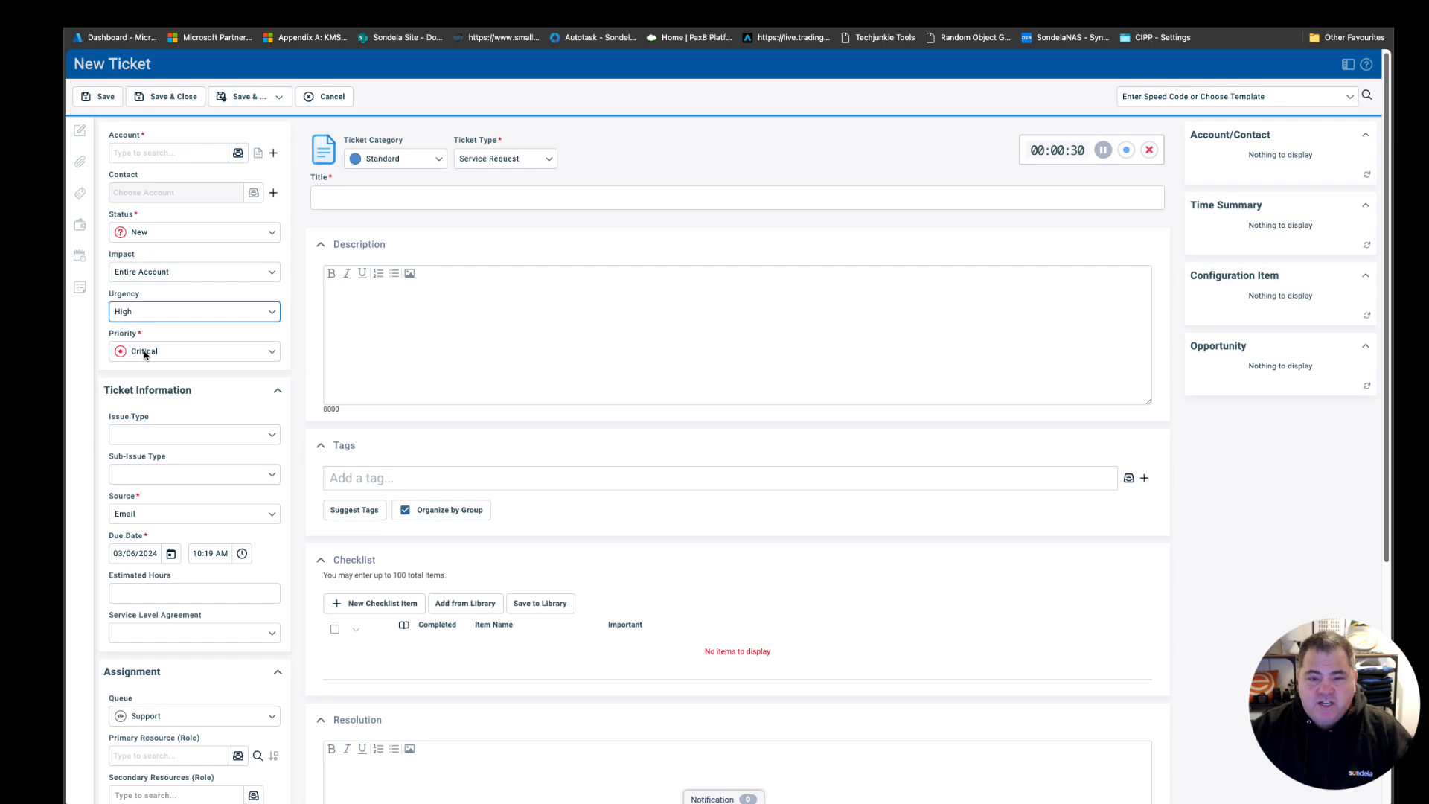
Assign the new ticket to the ABLE Manufacturing HQ account and select one of its contacts
{"action": "left_click", "coordinate": [153, 154]}
{"action": "type", "text": "Able"}
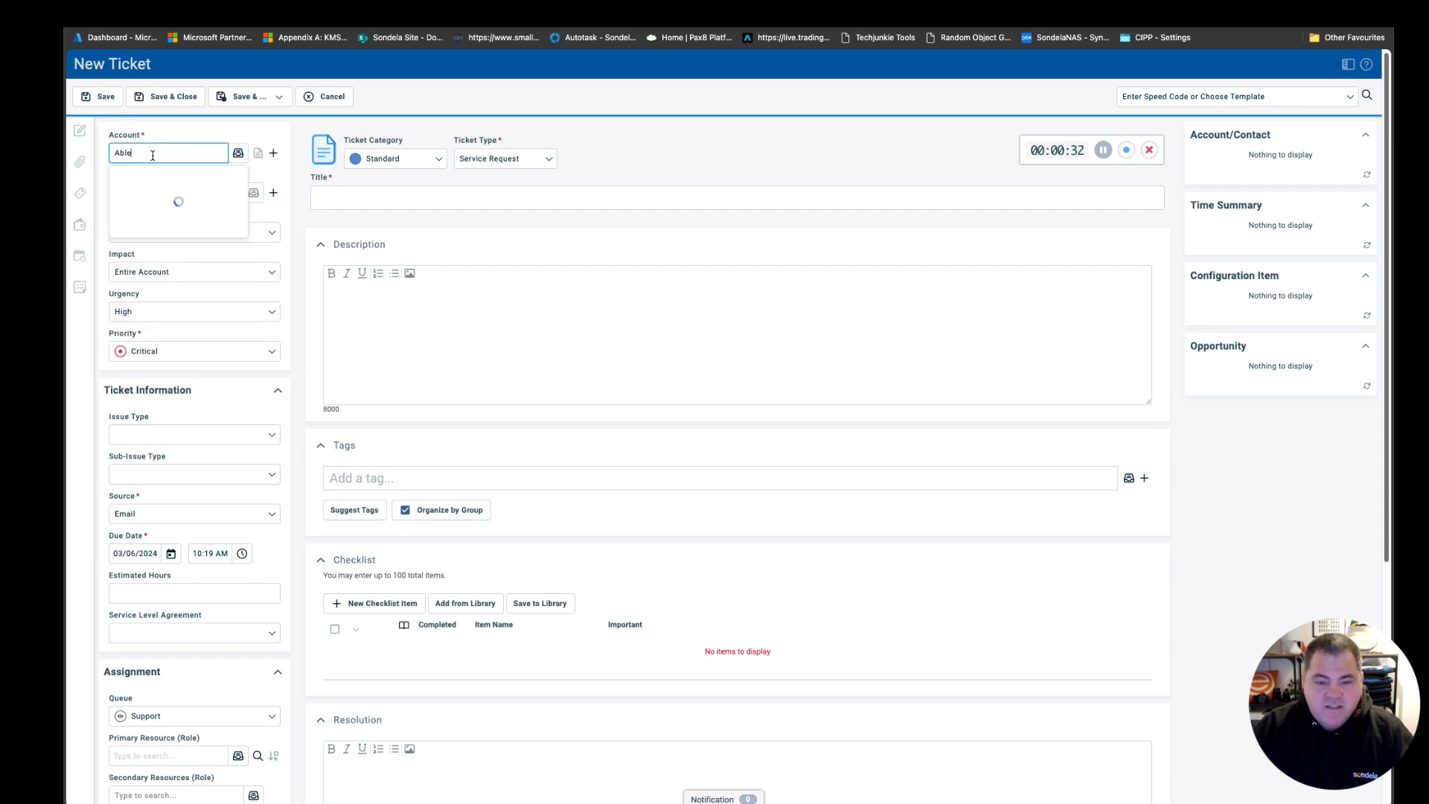
{"action": "left_click", "coordinate": [158, 177]}
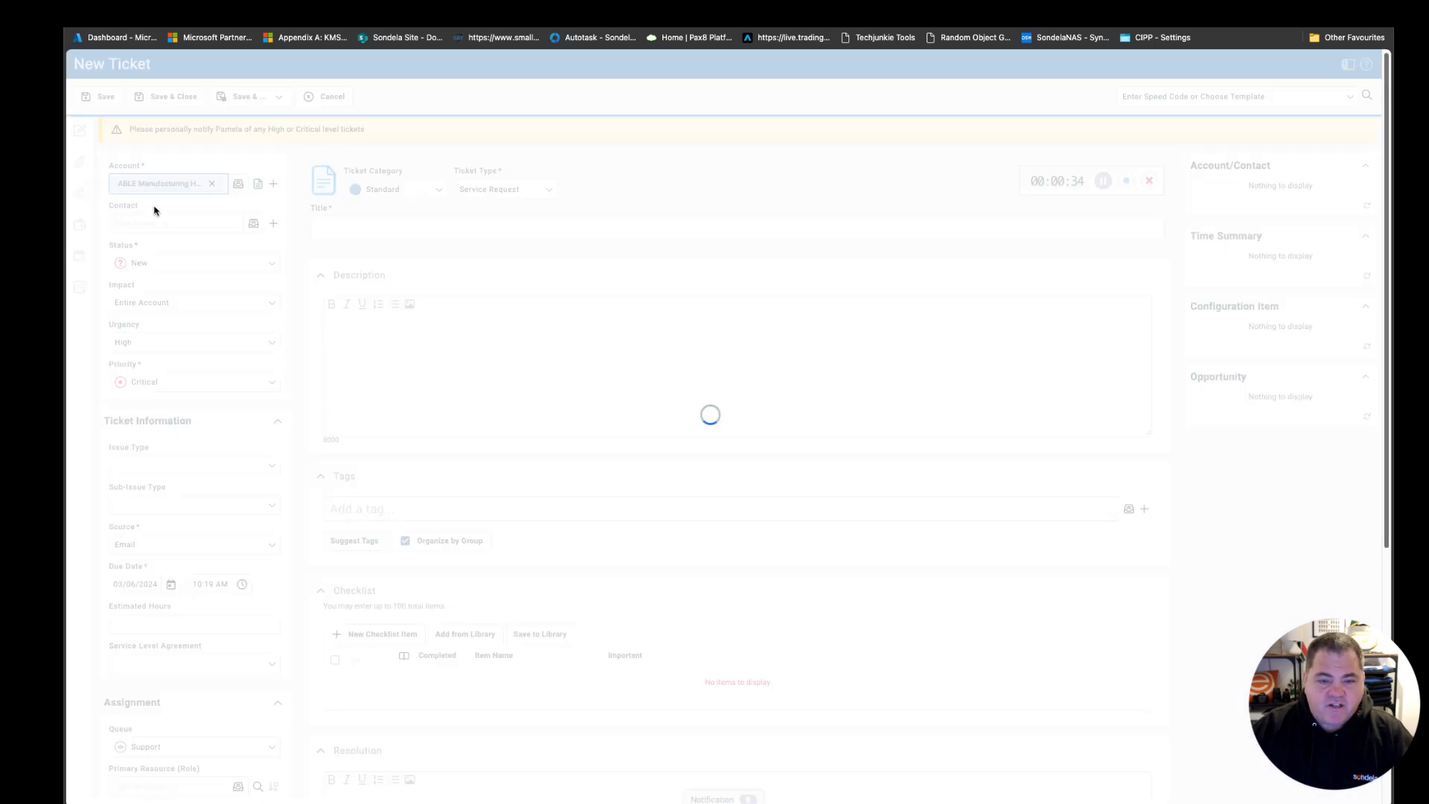
{"action": "left_click", "coordinate": [152, 223]}
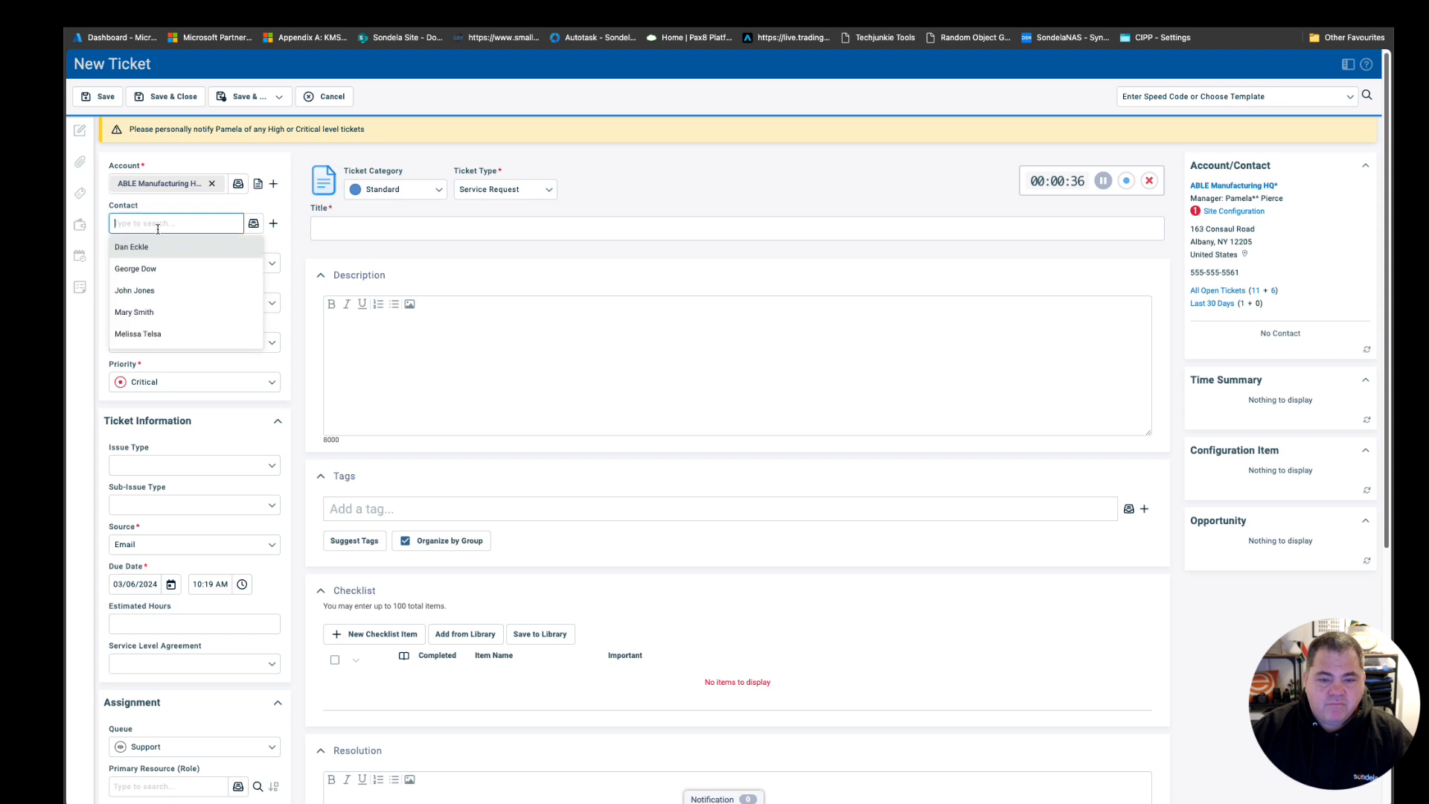
{"action": "left_click", "coordinate": [190, 268]}
Title the new ticket Test and save it
{"action": "left_click", "coordinate": [351, 227]}
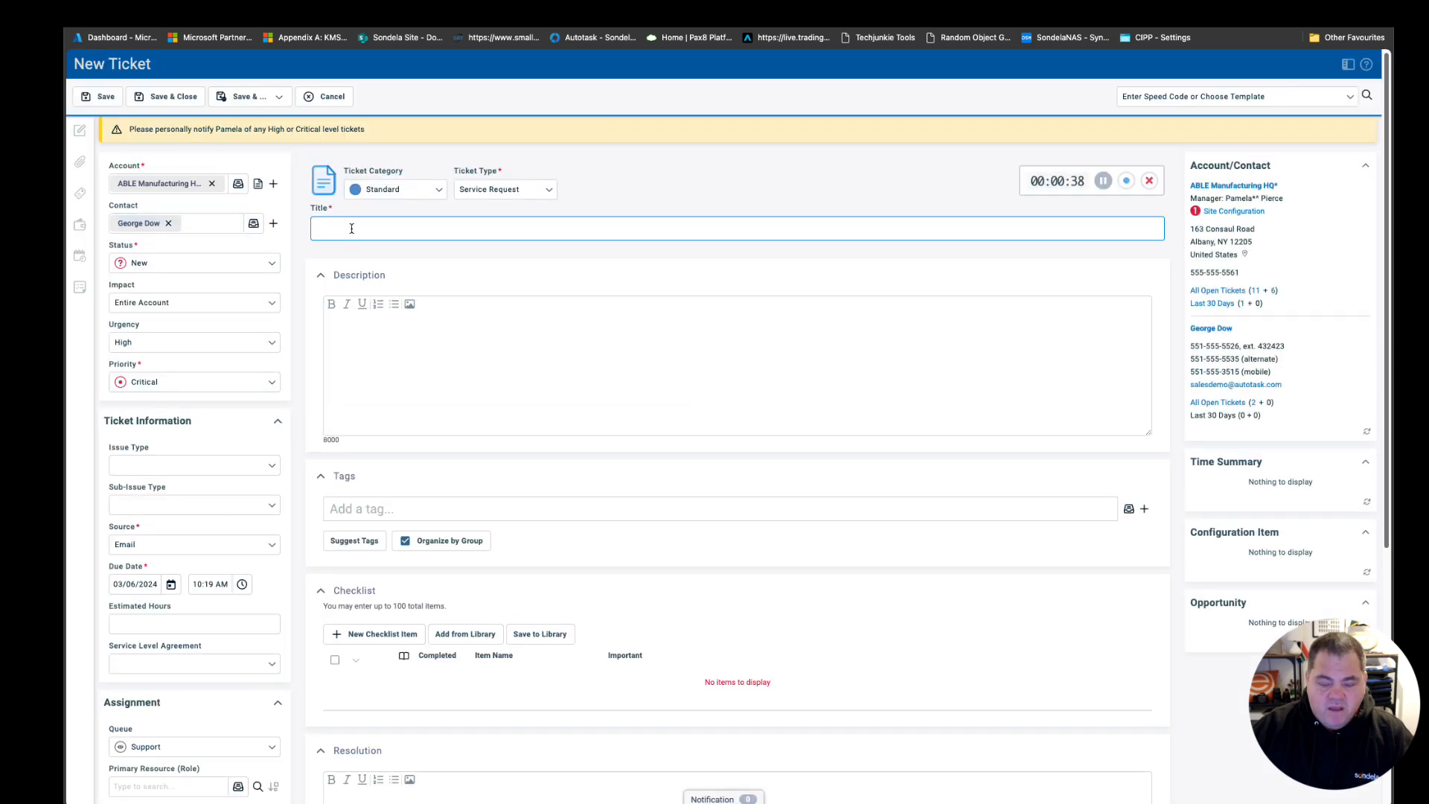
{"action": "type", "text": "Test"}
{"action": "left_click", "coordinate": [279, 96]}
{"action": "left_click", "coordinate": [98, 96]}
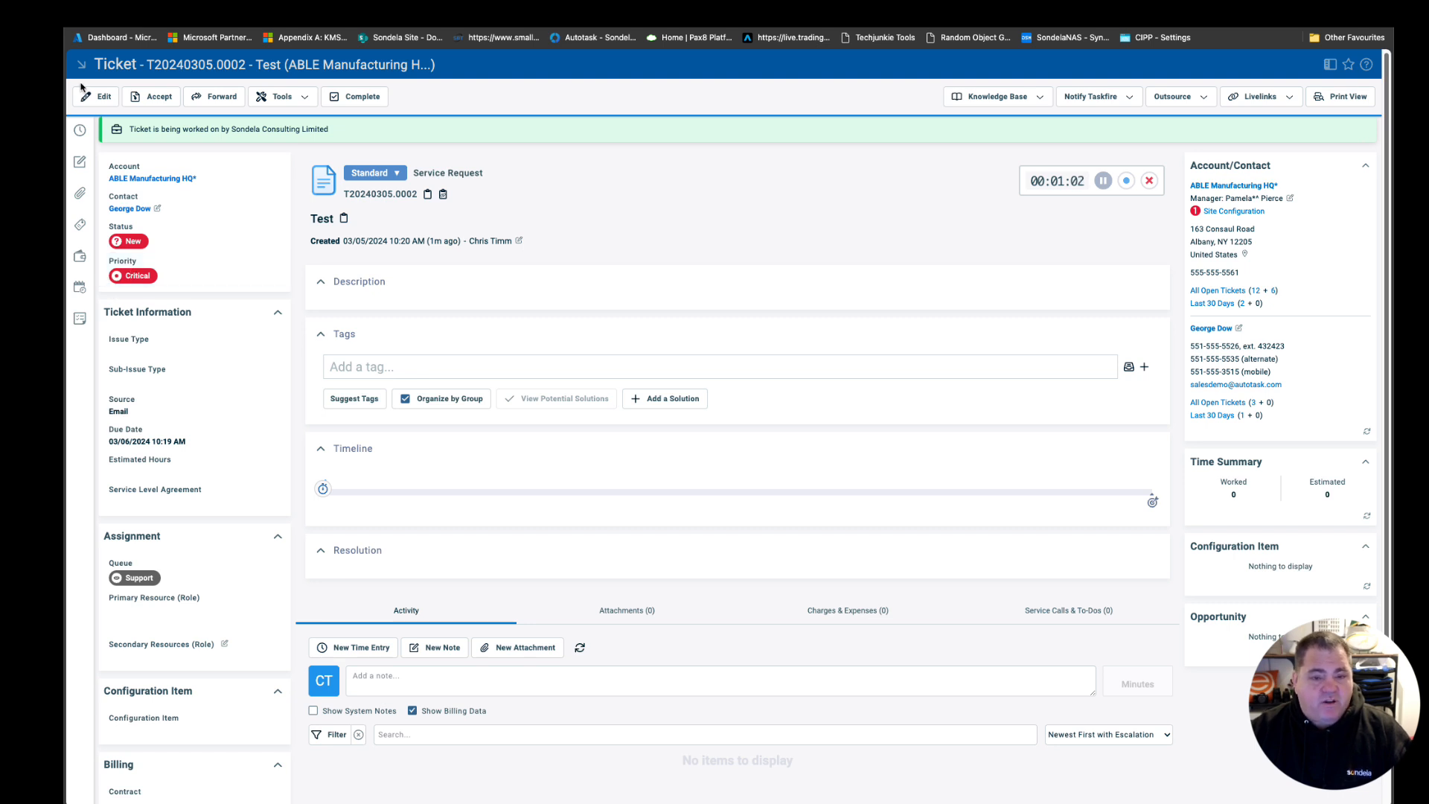
Open the saved Test ticket for editing and choose High as its priority
{"action": "left_click", "coordinate": [95, 100]}
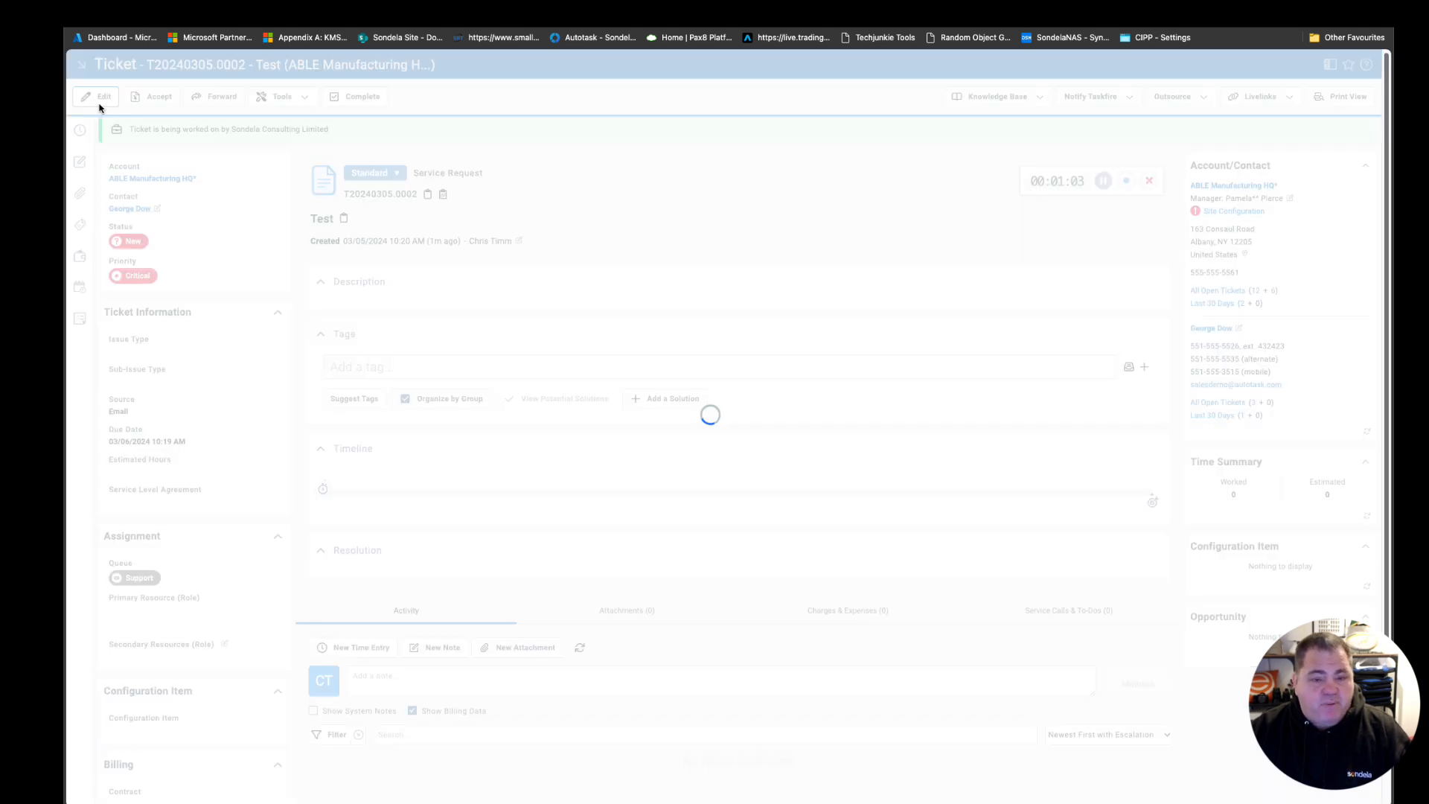
{"action": "left_click", "coordinate": [165, 272]}
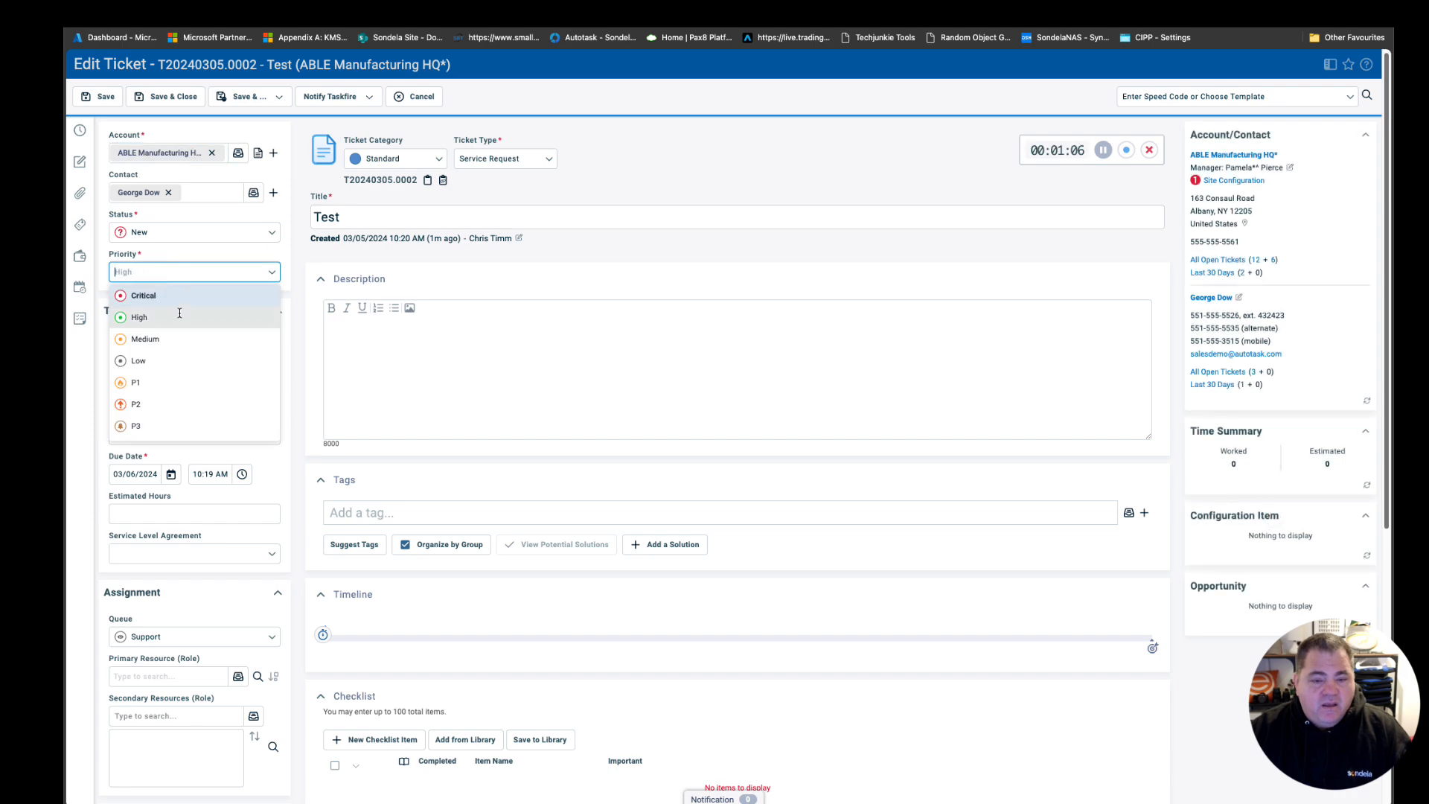
{"action": "left_click", "coordinate": [178, 326]}
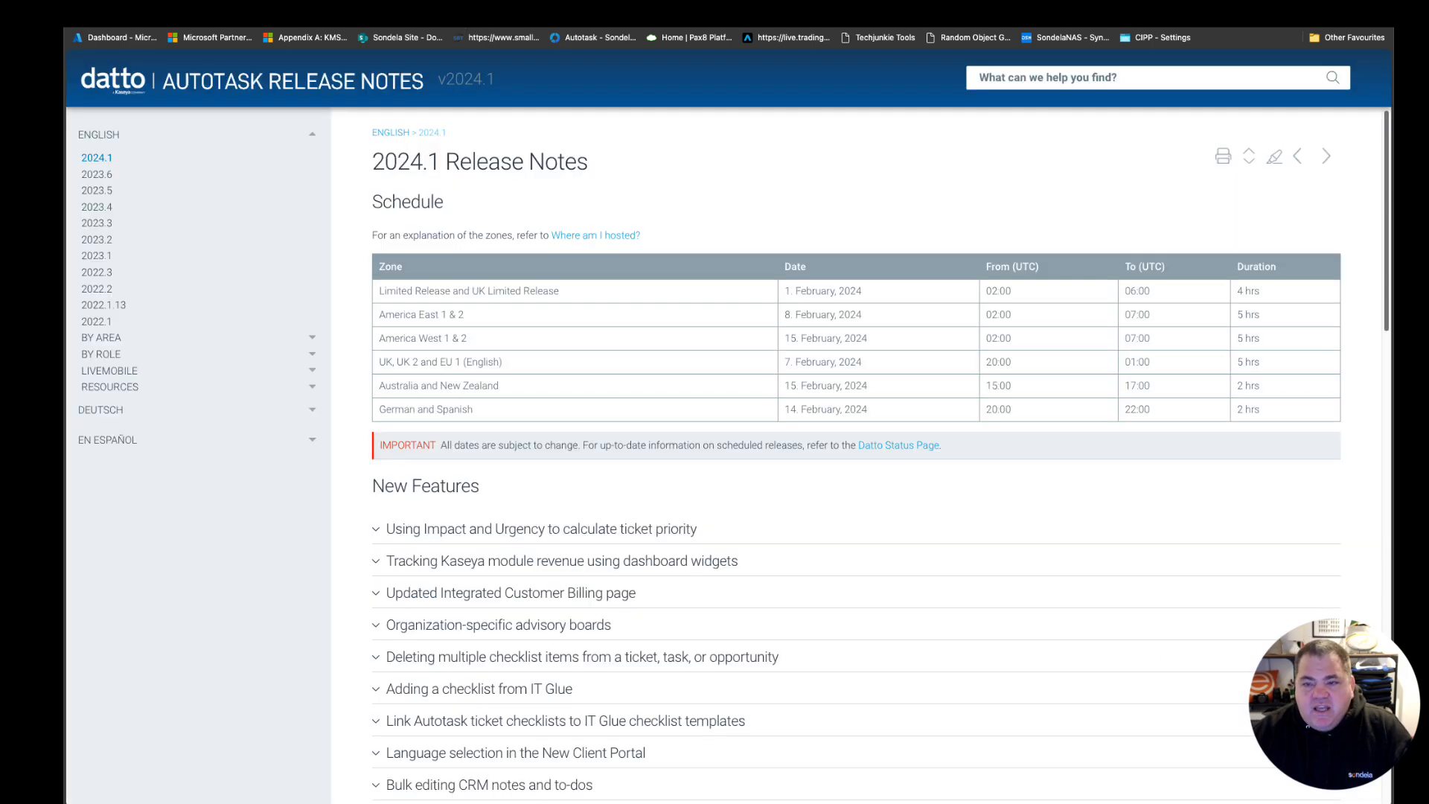
In the Autotask 2024.1 Release Notes, expand the Impact and Urgency priority feature and highlight the note on mapping during ticket creation versus editing
{"action": "left_click", "coordinate": [491, 530]}
{"action": "scroll", "coordinate": [527, 680], "scroll_direction": "down", "scroll_amount": 3}
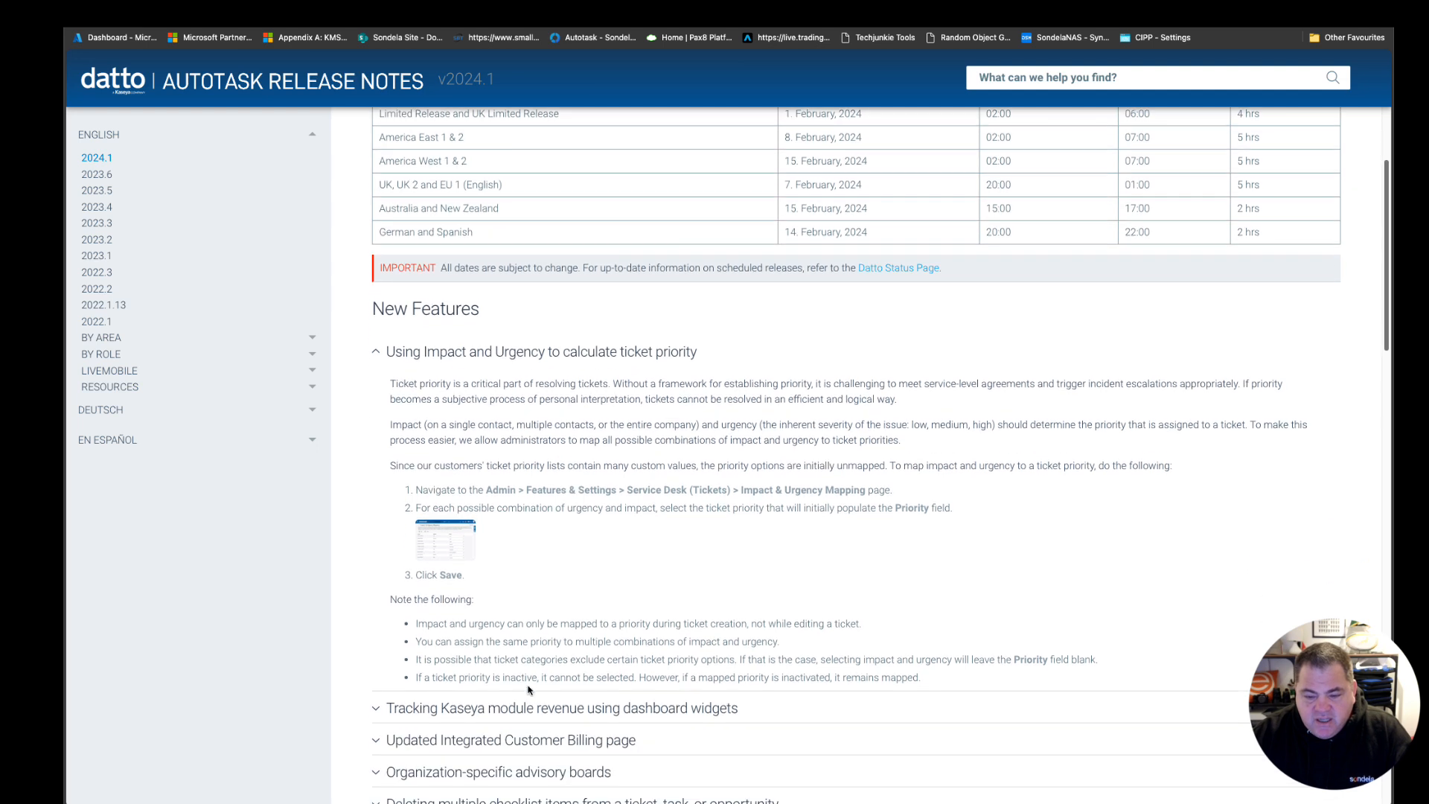
{"action": "left_click_drag", "start_coordinate": [418, 625], "coordinate": [885, 627]}
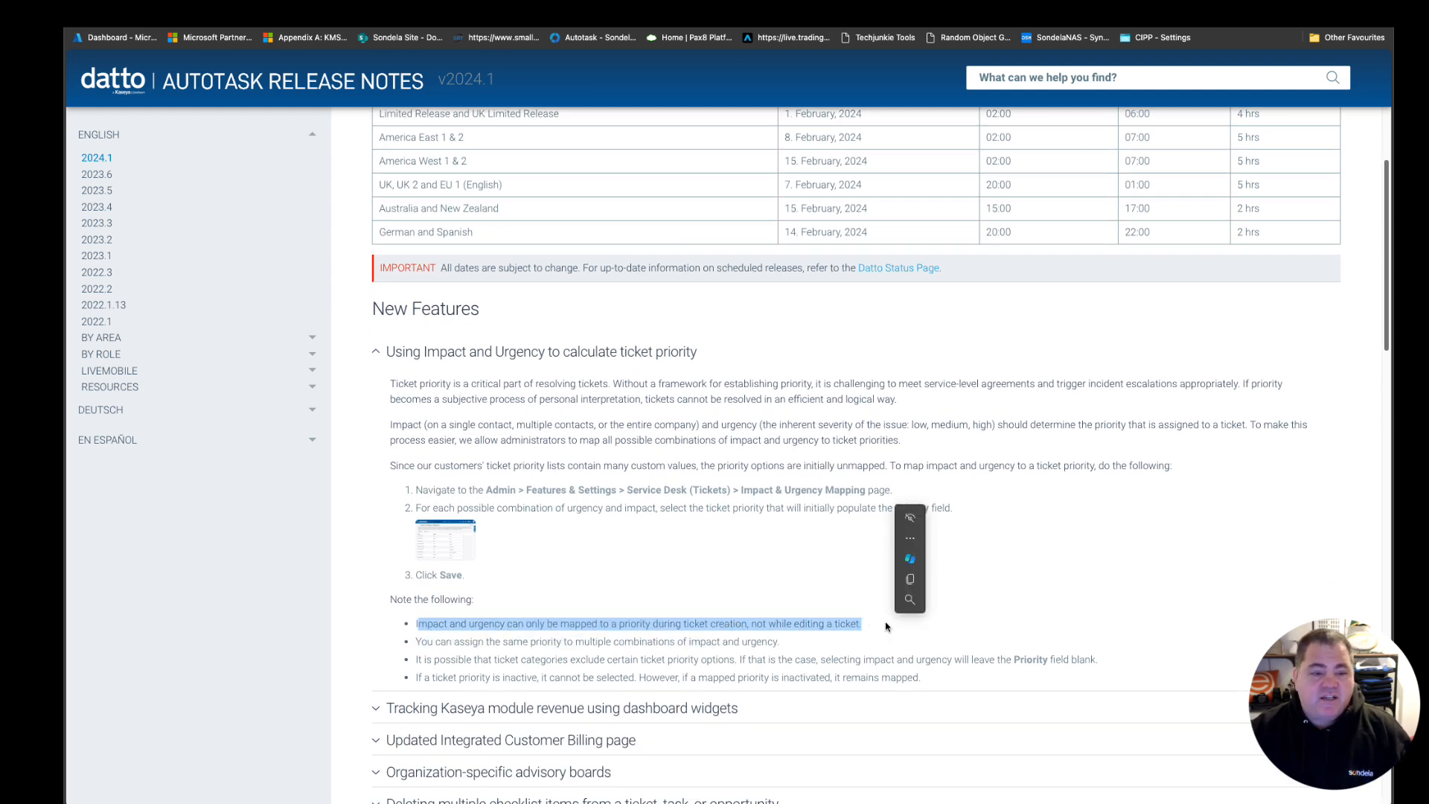